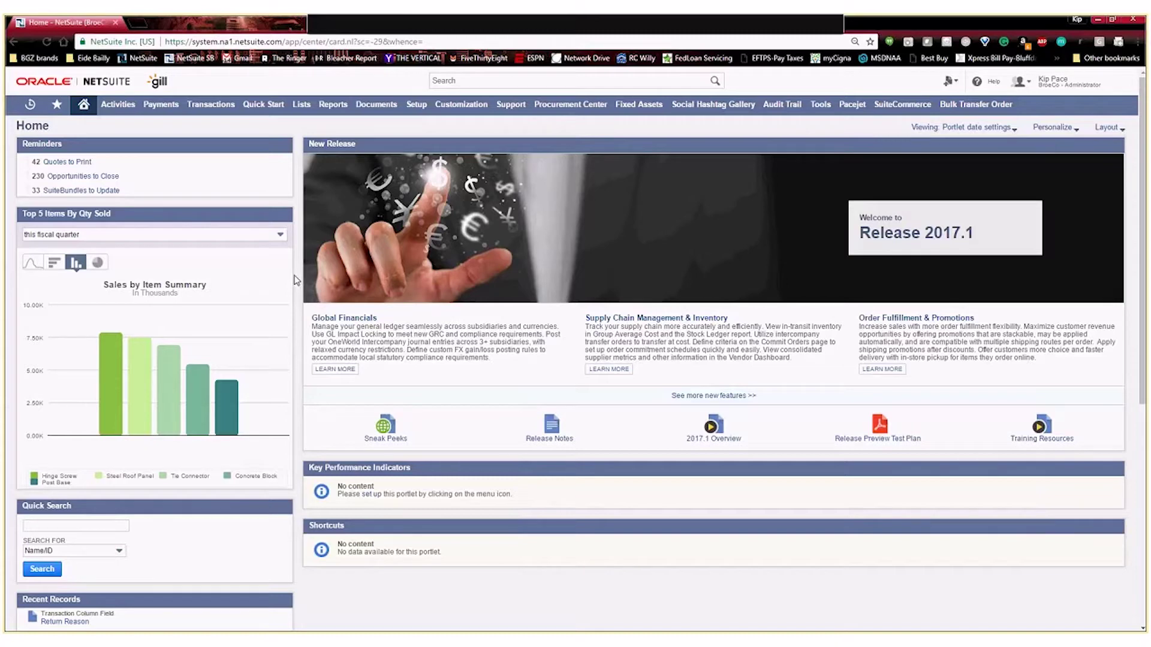
Step: Open the options menu of the Top 5 Items dashboard chart
{"action": "left_click", "coordinate": [286, 214]}
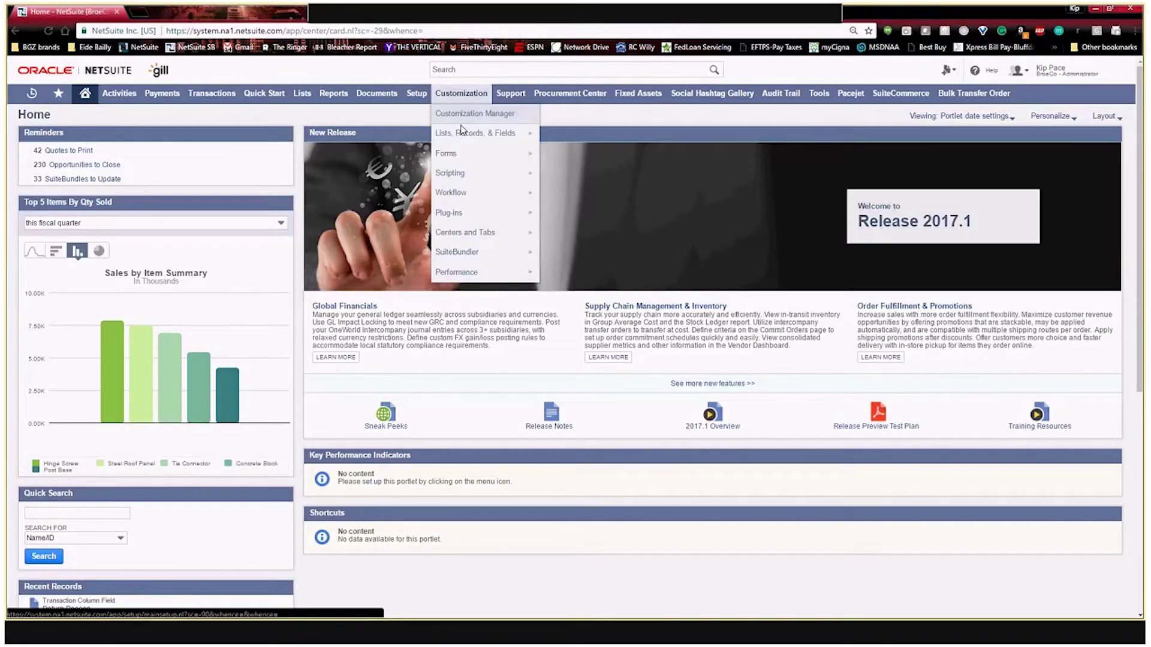
{"action": "mouse_move", "coordinate": [463, 139]}
{"action": "mouse_move", "coordinate": [591, 142]}
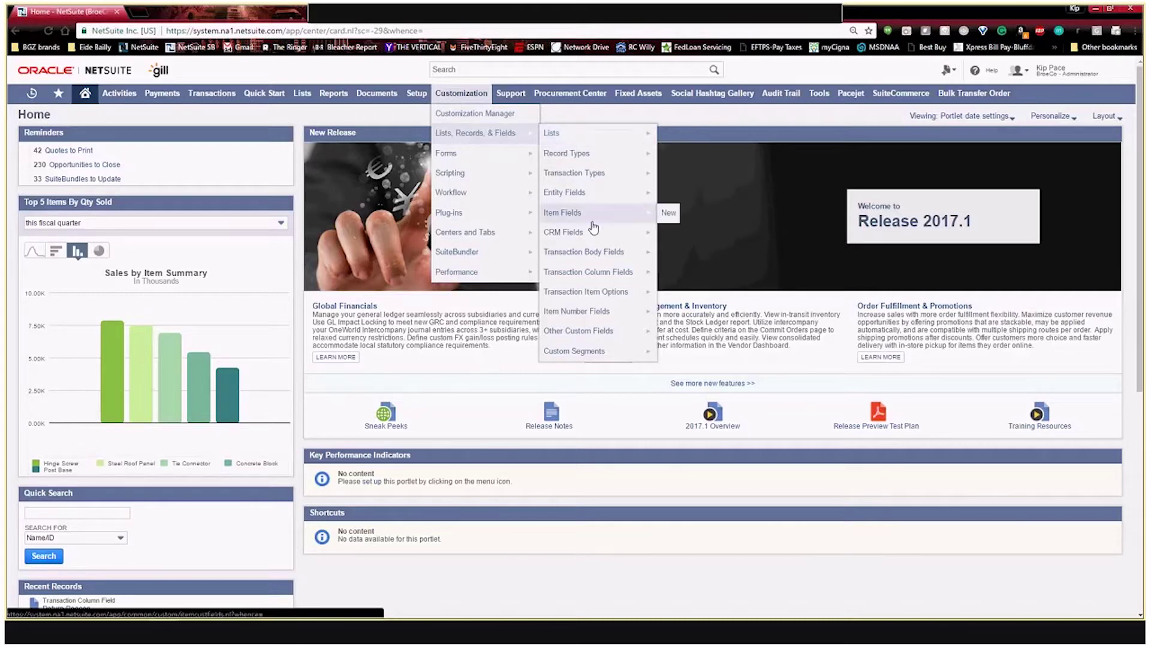
{"action": "mouse_move", "coordinate": [599, 255]}
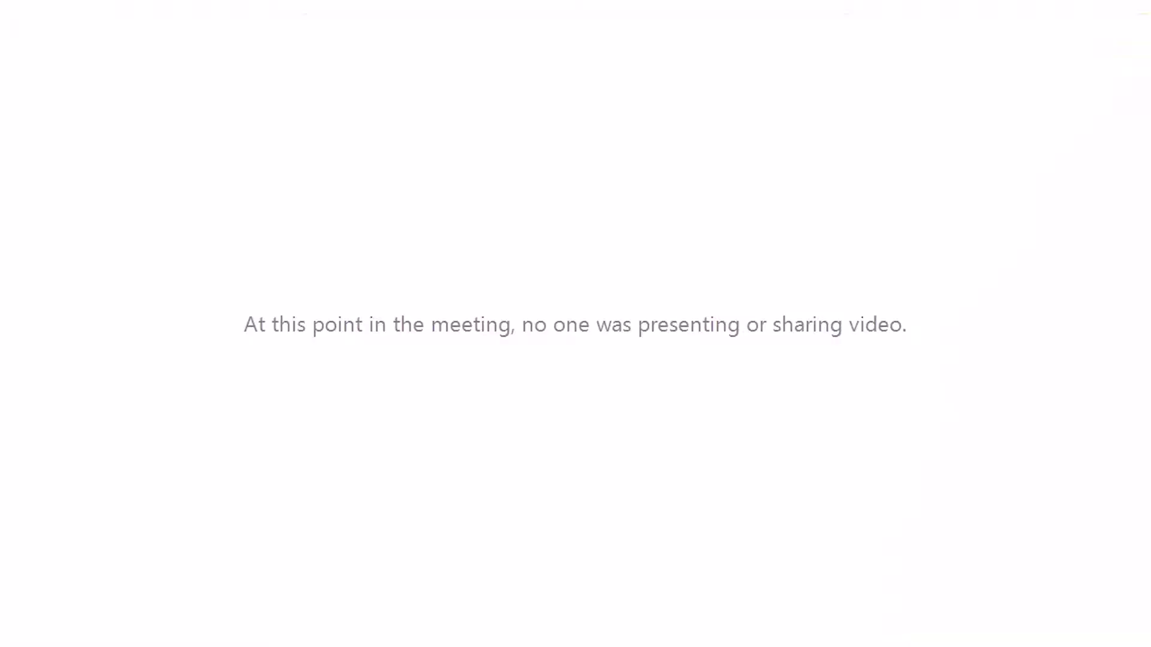
Step: Start a new return authorization from Transactions > Customers > Issue Return Authorizations
{"action": "mouse_move", "coordinate": [211, 104]}
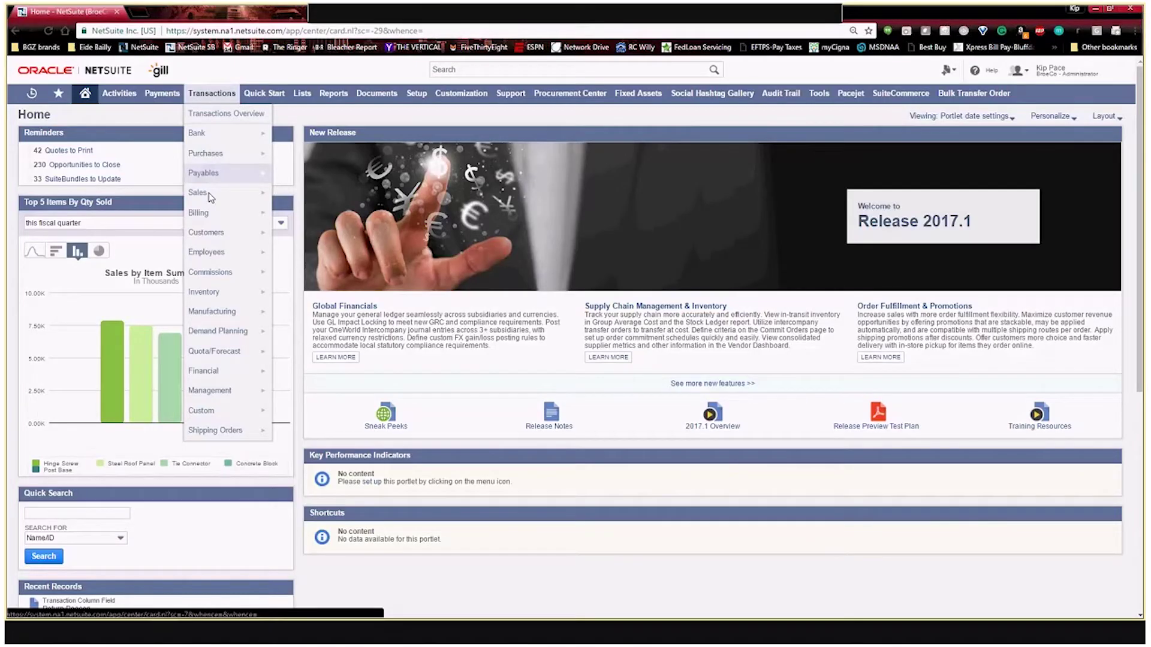
{"action": "mouse_move", "coordinate": [211, 214]}
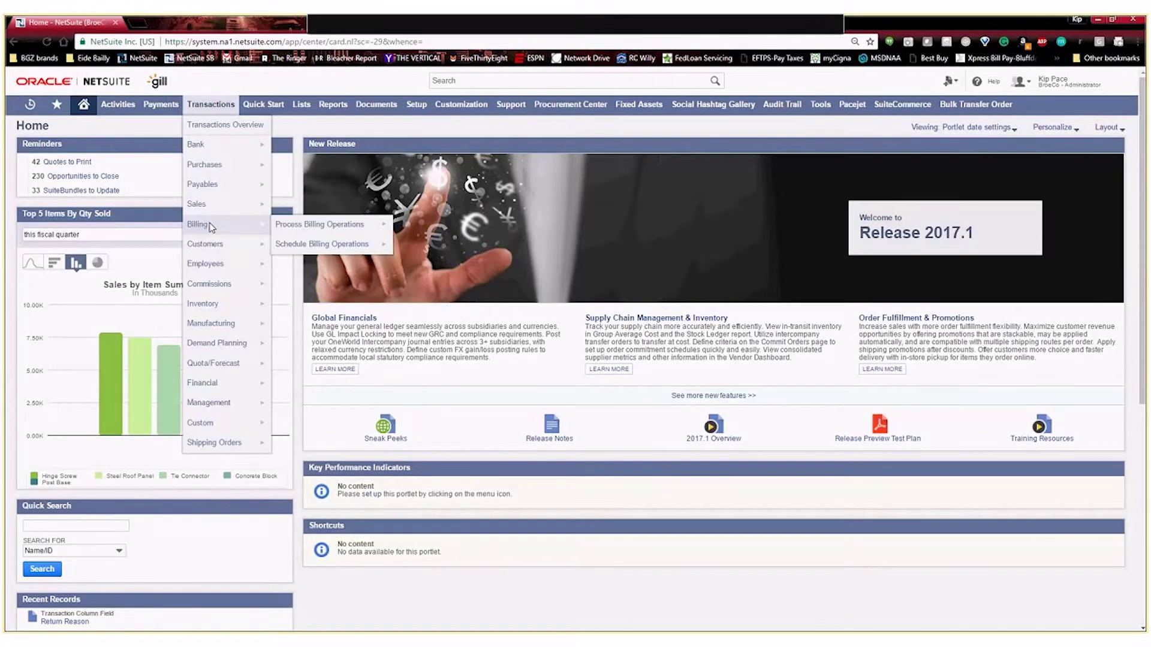
{"action": "mouse_move", "coordinate": [209, 250]}
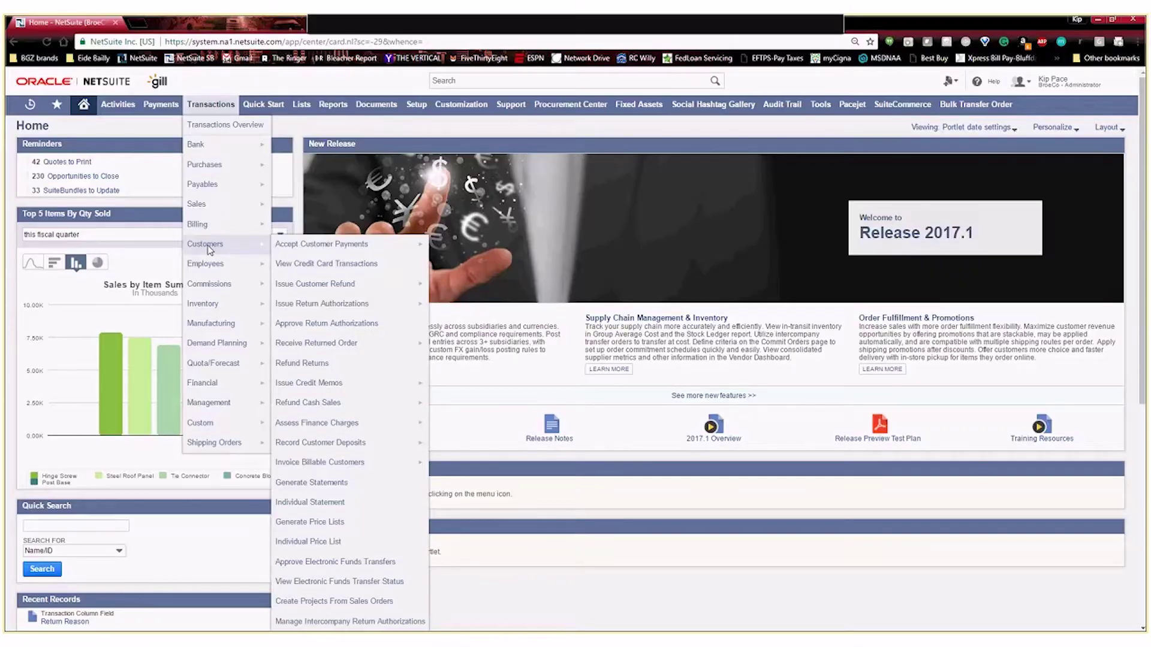
{"action": "mouse_move", "coordinate": [307, 304]}
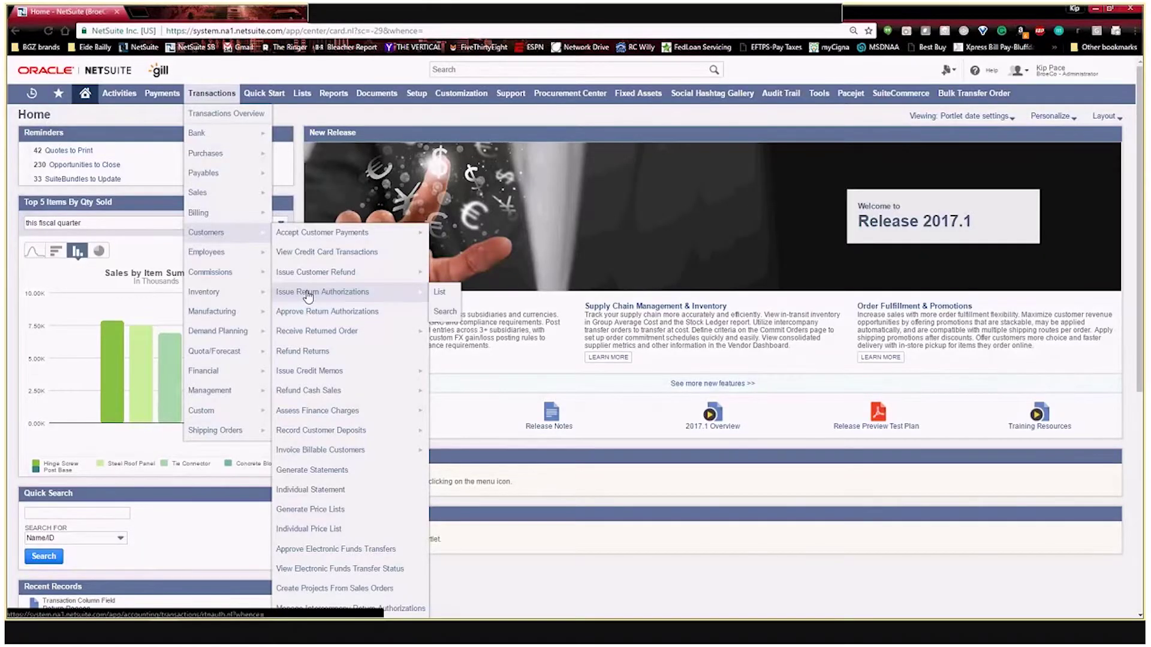
{"action": "left_click", "coordinate": [308, 296]}
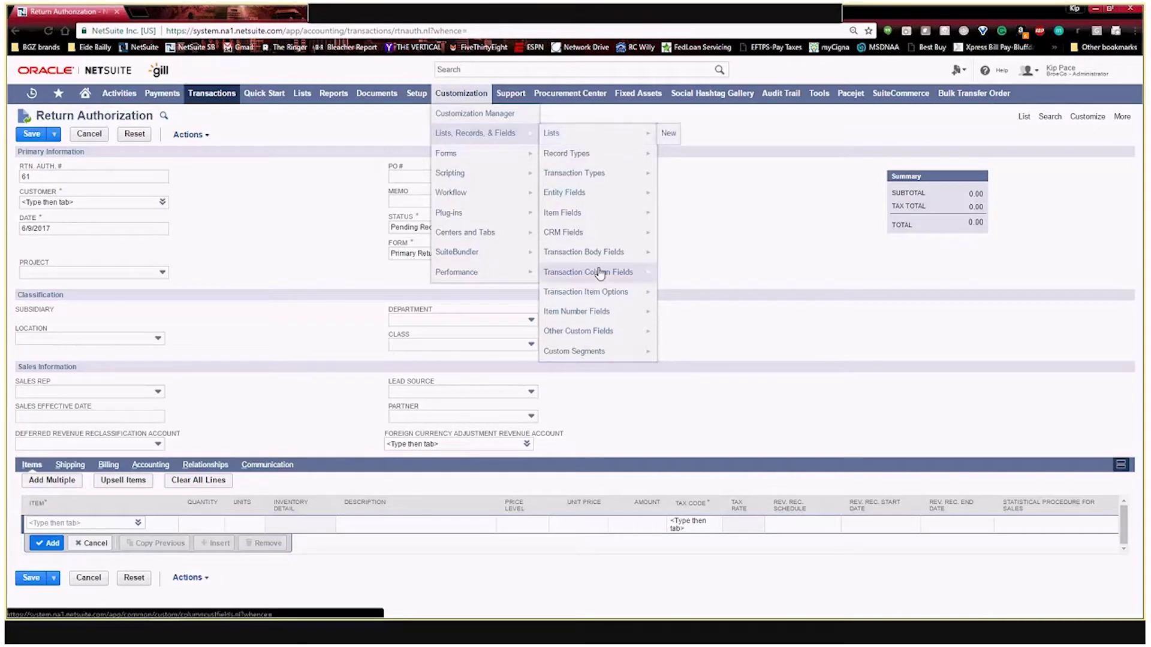
Step: From the return authorization's Customize menu, start a New Column Field
{"action": "mouse_move", "coordinate": [604, 275]}
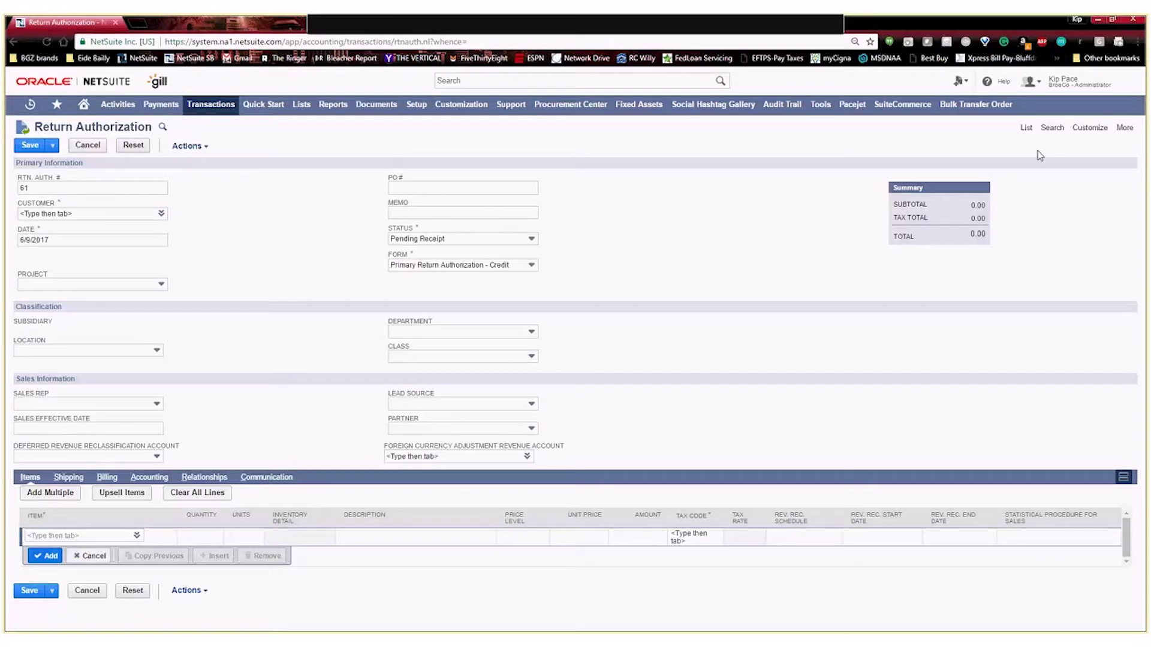
{"action": "mouse_move", "coordinate": [1090, 128]}
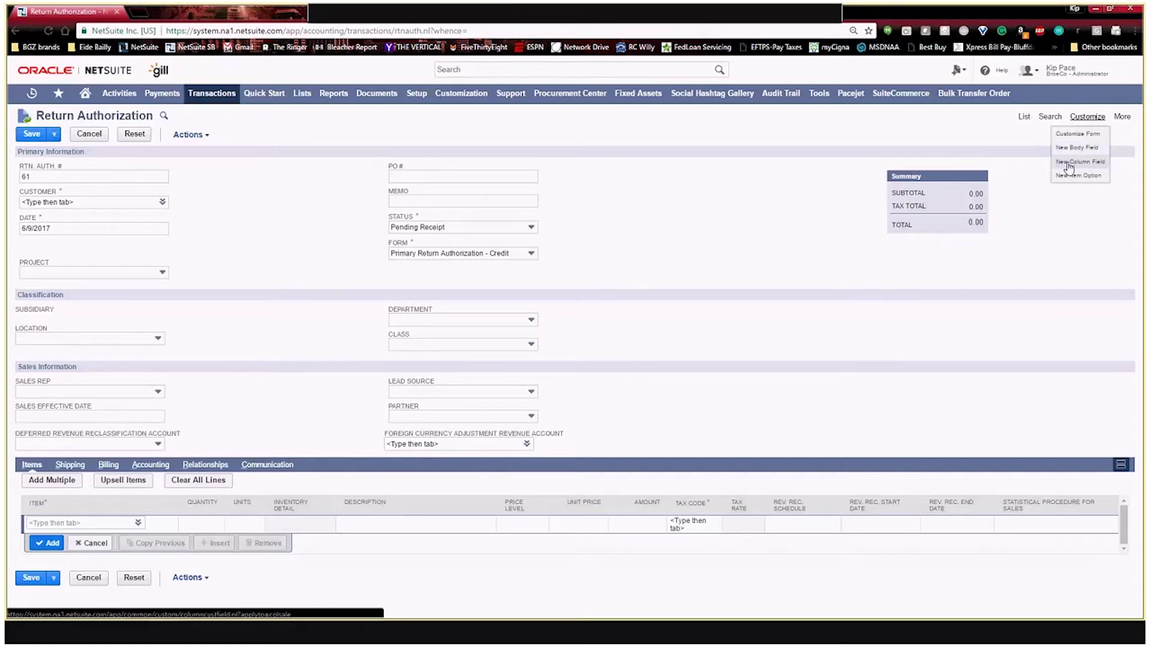
{"action": "left_click", "coordinate": [1069, 163]}
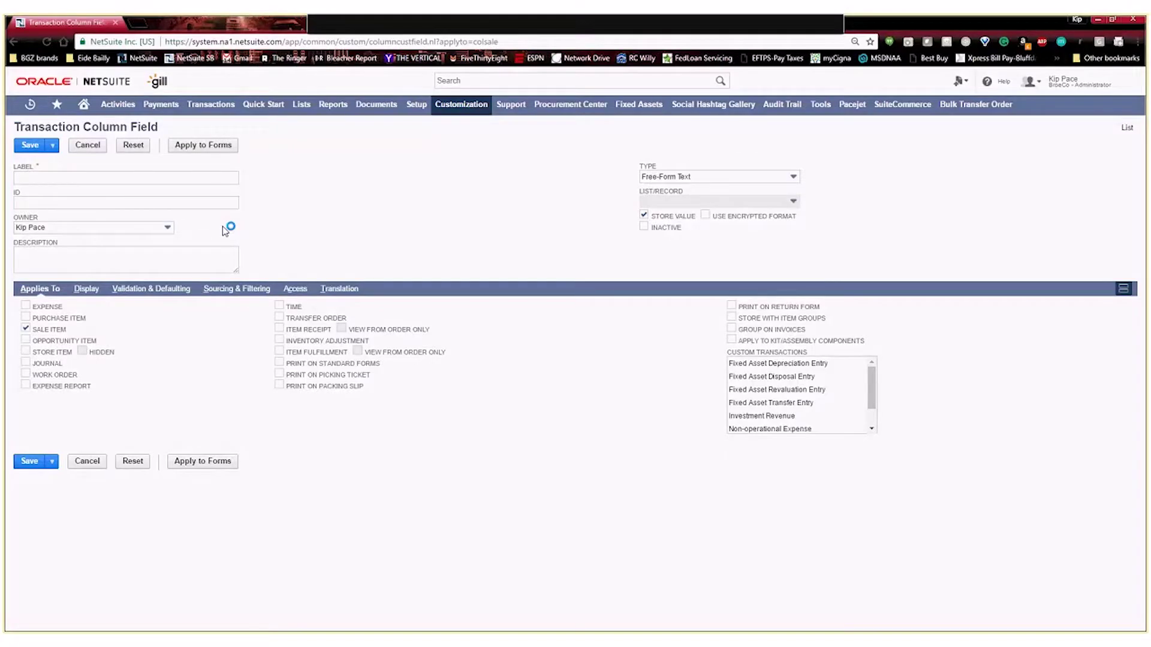
Step: Enter label 'Return Reason' and ID '_eb_returnreason' for the new column field
{"action": "type", "text": "R"}
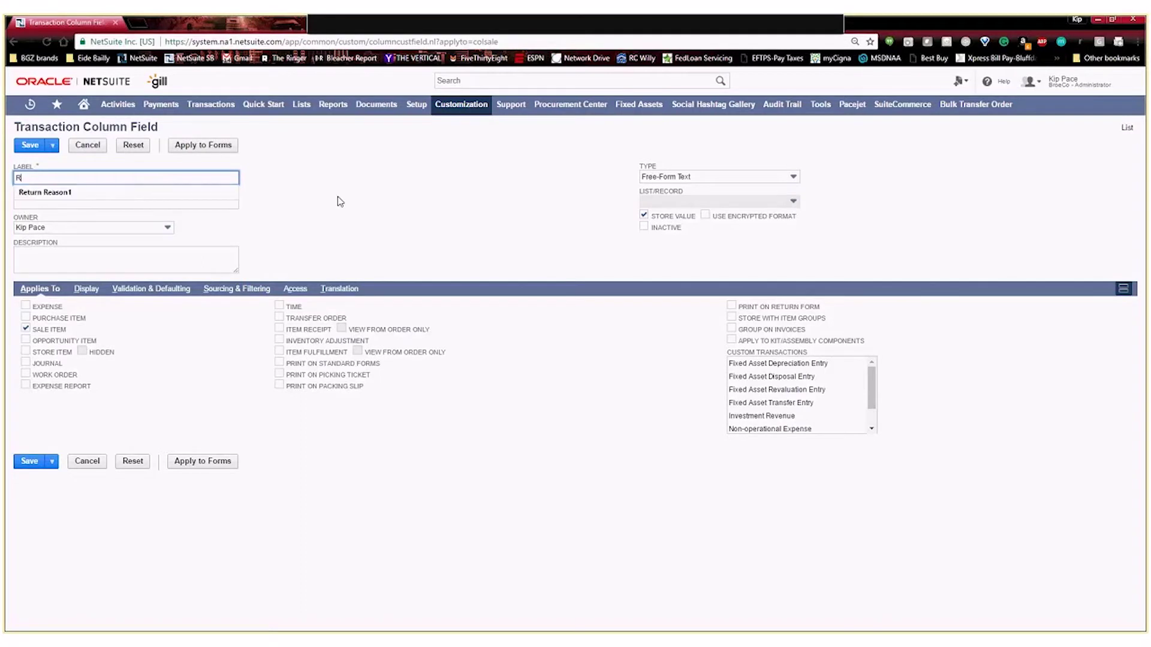
{"action": "type", "text": "eturn Reason"}
{"action": "key", "text": "Tab"}
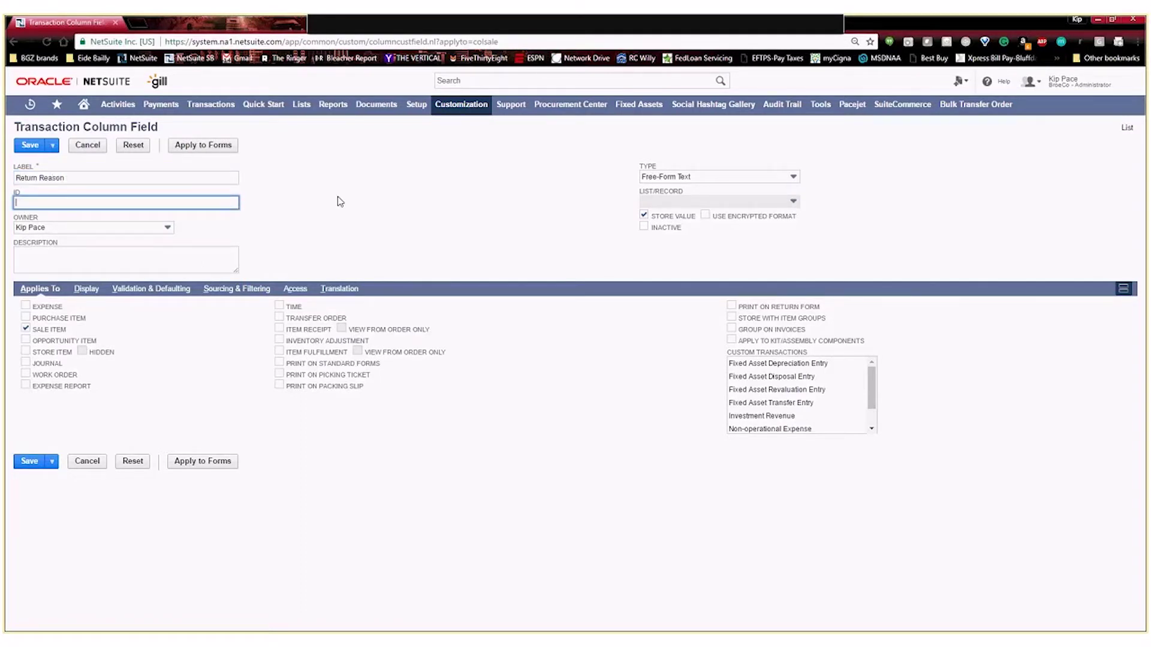
{"action": "type", "text": "_eb_"}
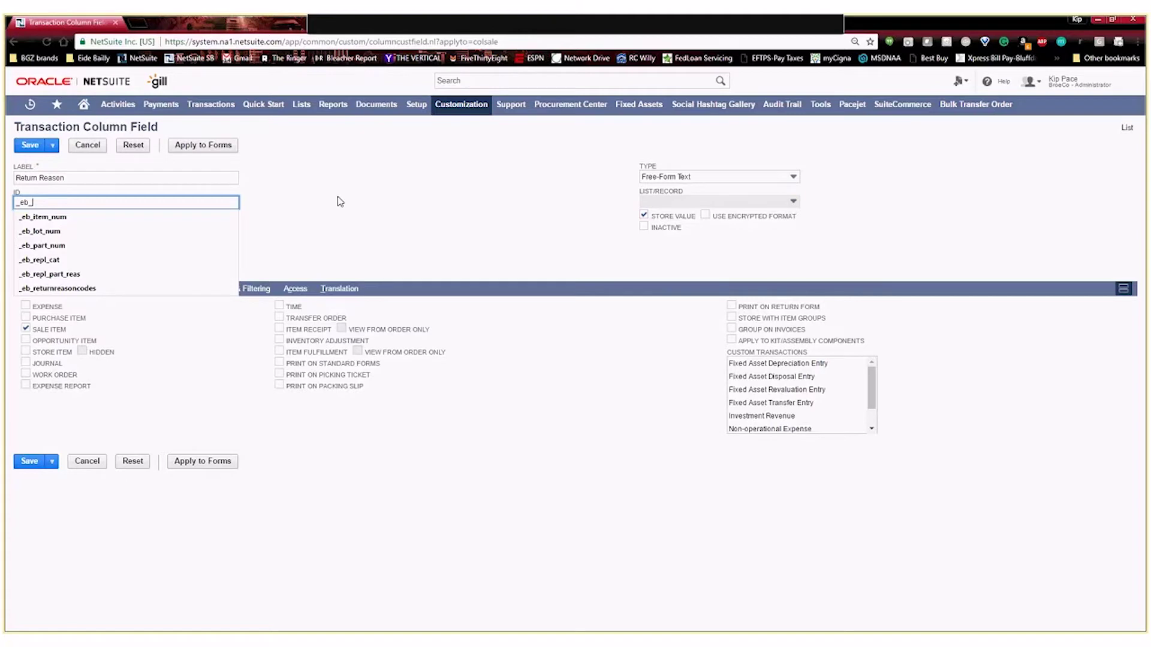
{"action": "type", "text": "return"}
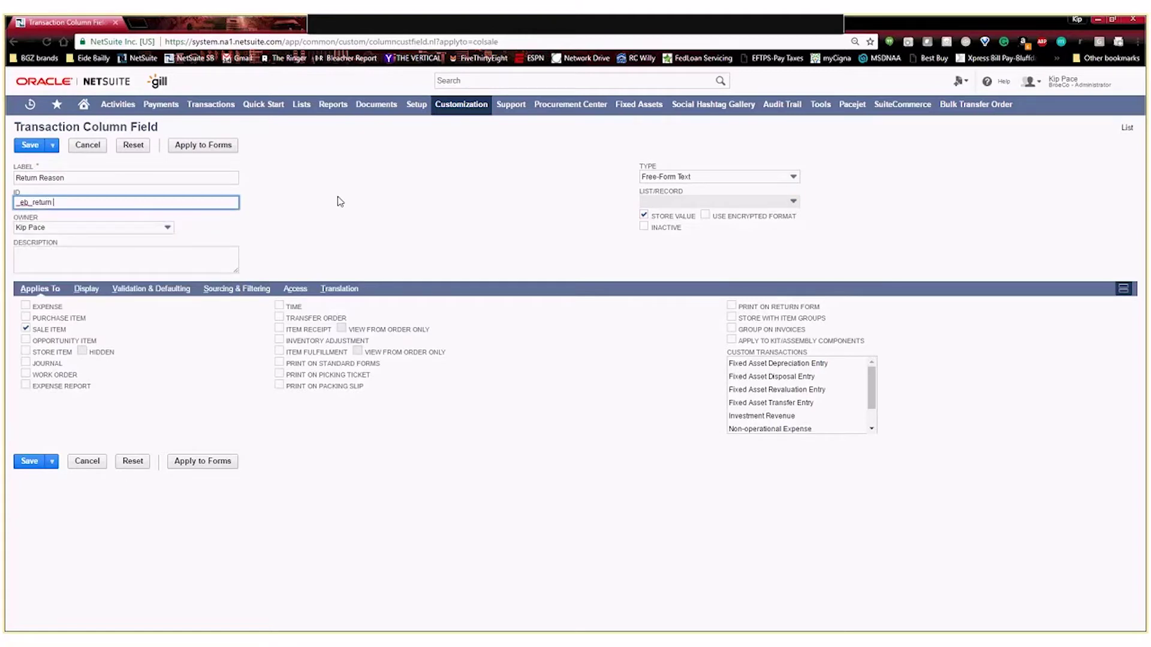
{"action": "type", "text": " resason"}
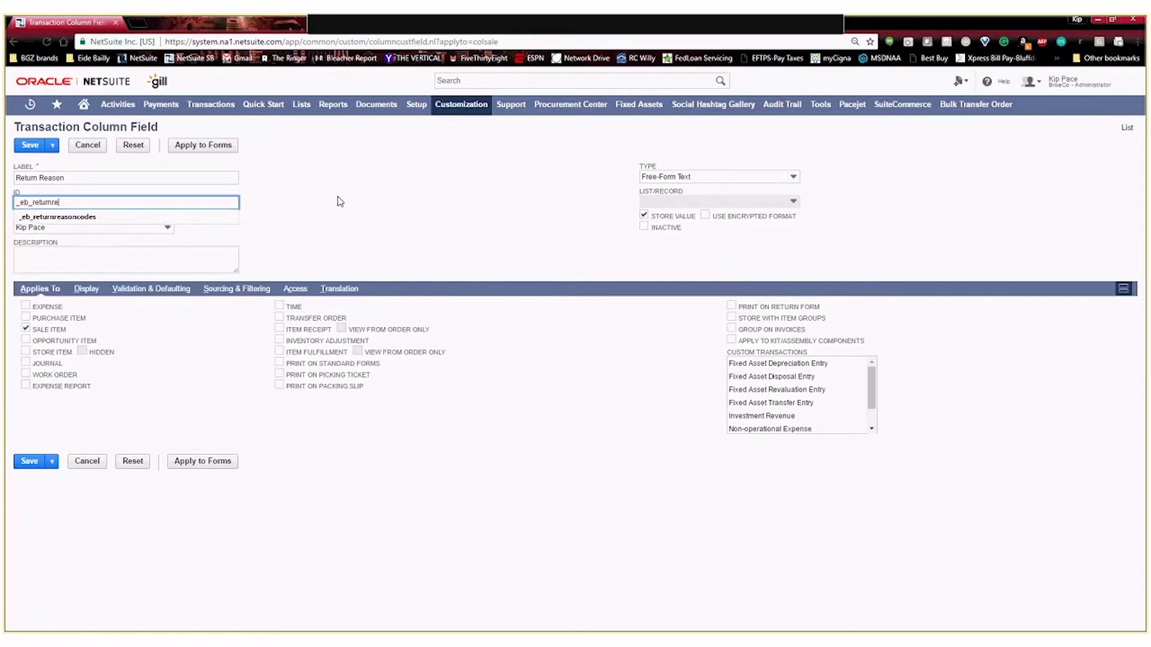
{"action": "key", "text": "Tab"}
{"action": "left_click", "coordinate": [96, 250]}
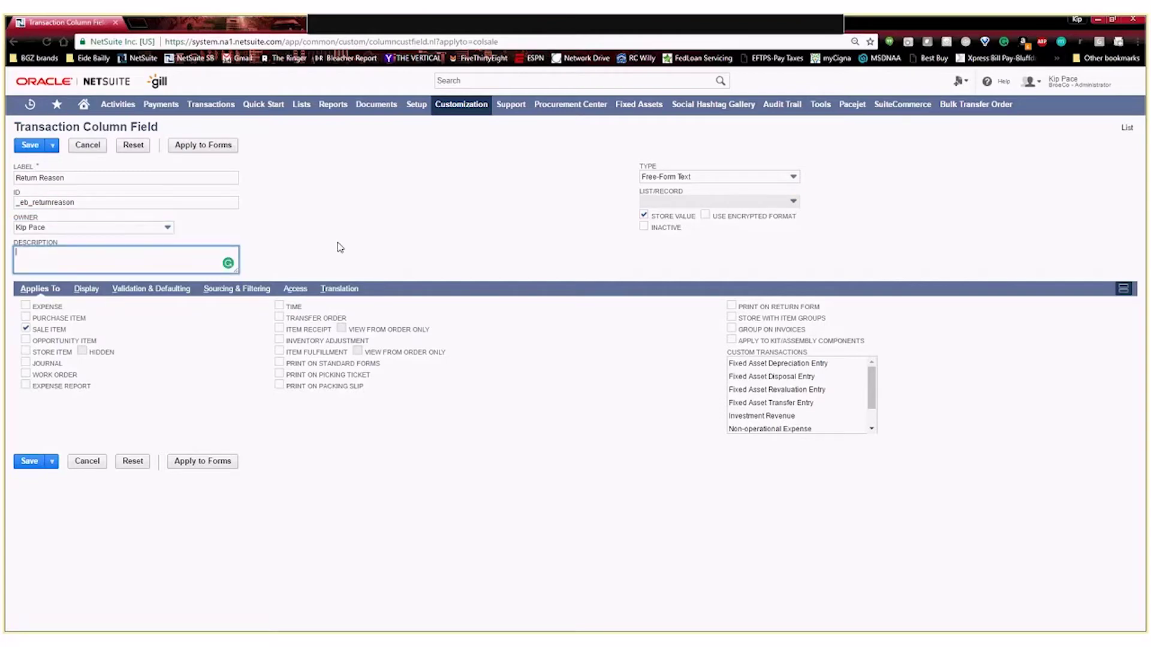
{"action": "left_click", "coordinate": [645, 176]}
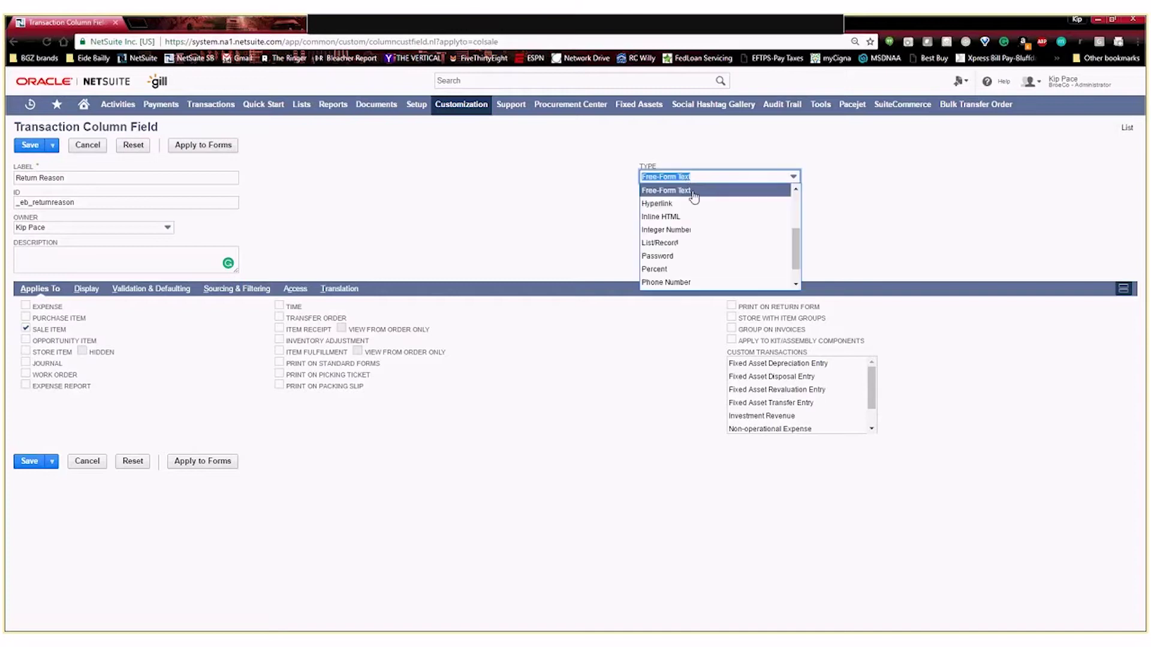
Step: Change the field type from Free-Form Text to List/Record without picking a list
{"action": "scroll", "coordinate": [683, 208], "scroll_direction": "up", "scroll_amount": 3}
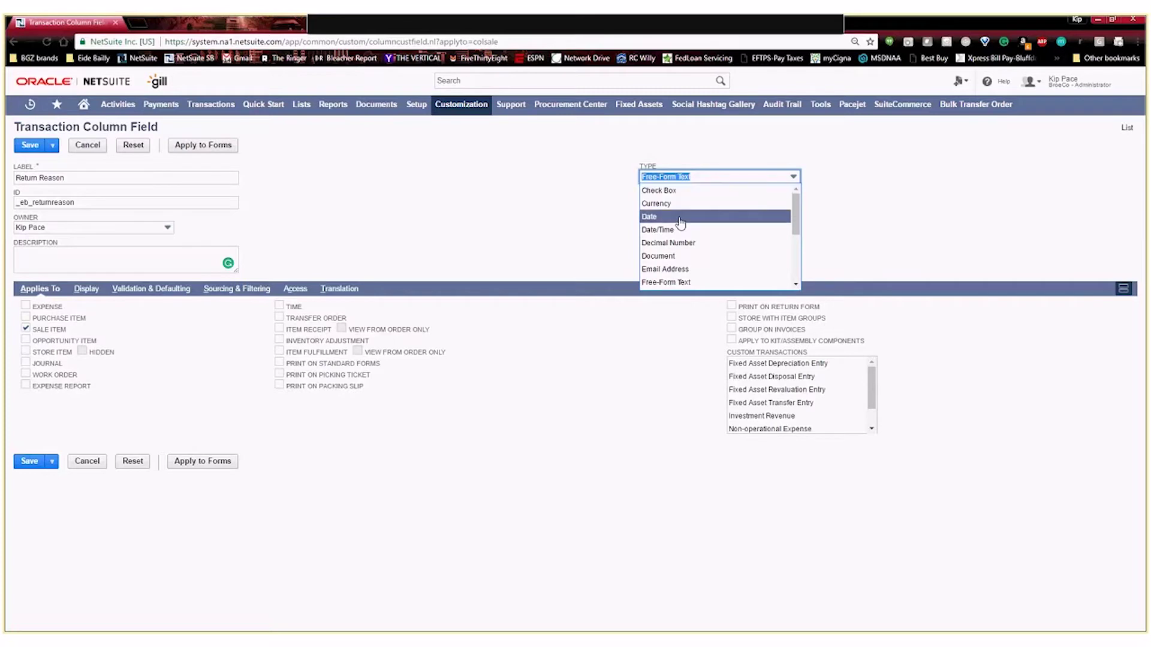
{"action": "scroll", "coordinate": [681, 224], "scroll_direction": "down", "scroll_amount": 3}
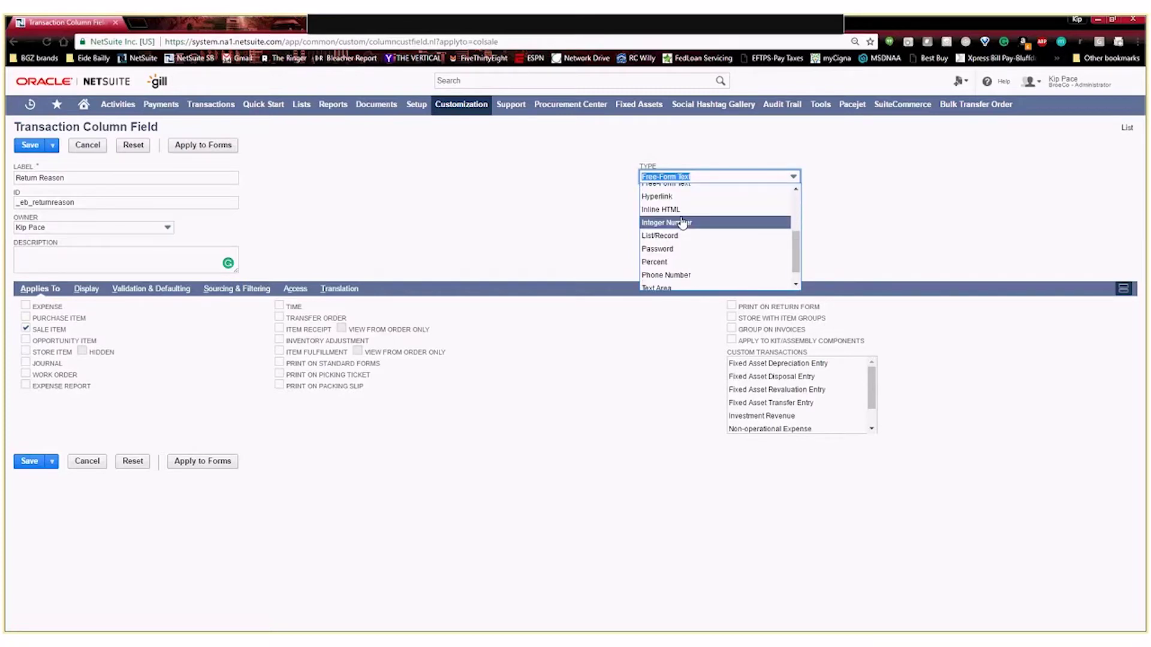
{"action": "scroll", "coordinate": [686, 227], "scroll_direction": "down", "scroll_amount": 3}
{"action": "scroll", "coordinate": [695, 247], "scroll_direction": "up", "scroll_amount": 3}
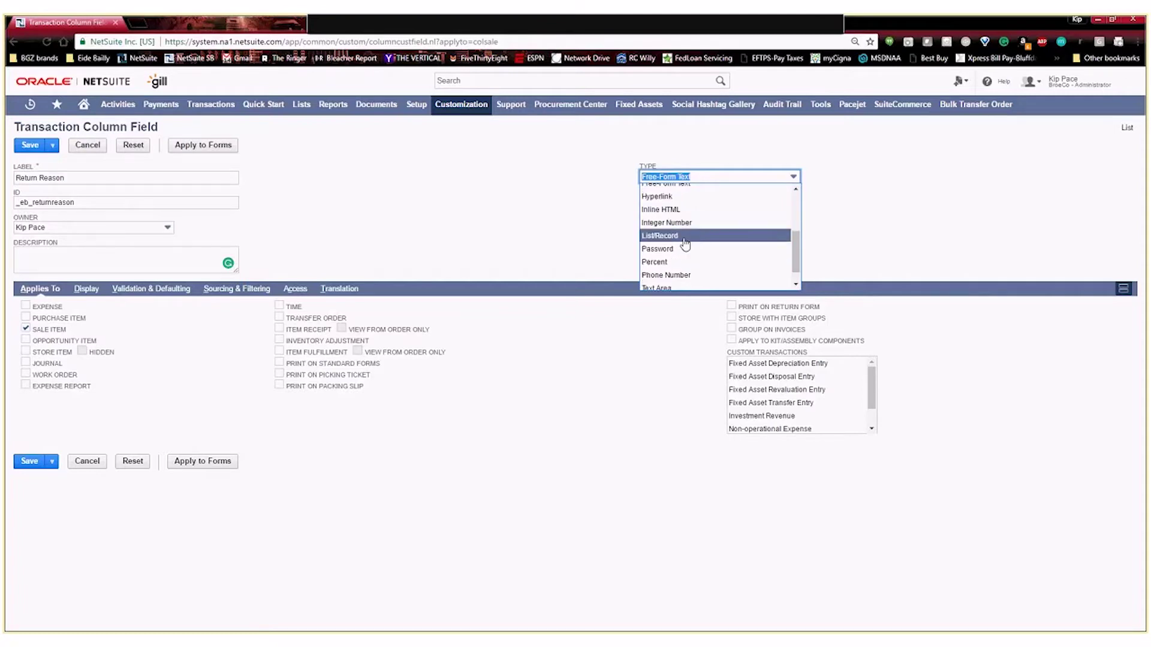
{"action": "left_click", "coordinate": [685, 237]}
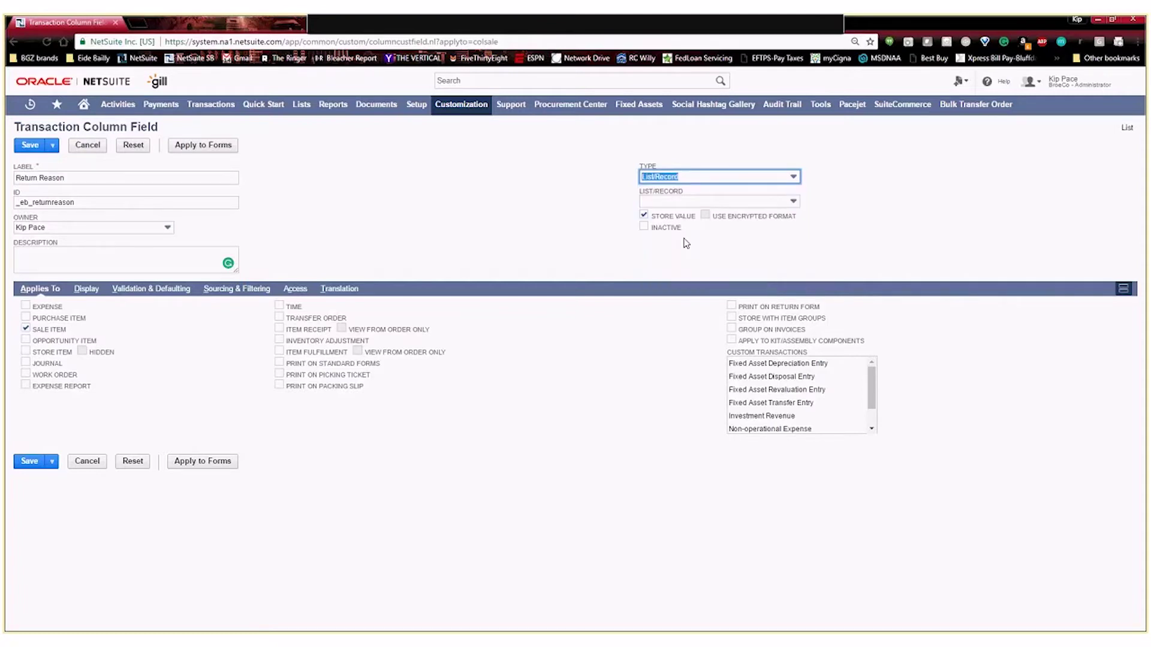
{"action": "left_click", "coordinate": [687, 201]}
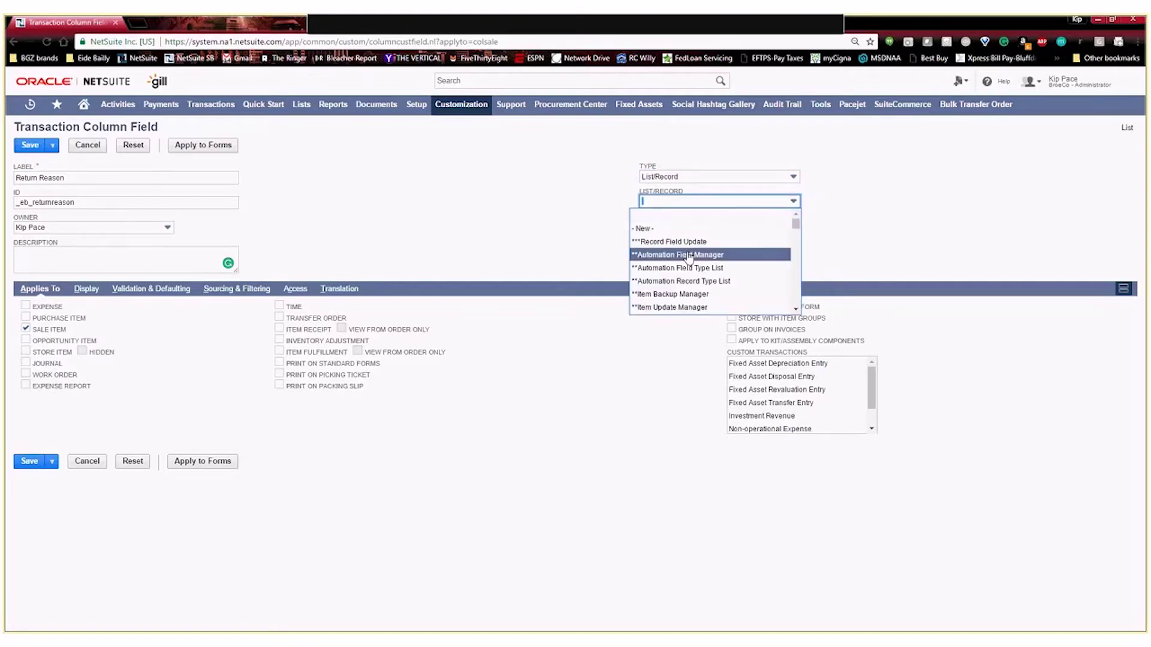
{"action": "scroll", "coordinate": [689, 259], "scroll_direction": "down", "scroll_amount": 5}
{"action": "scroll", "coordinate": [689, 259], "scroll_direction": "down", "scroll_amount": 3}
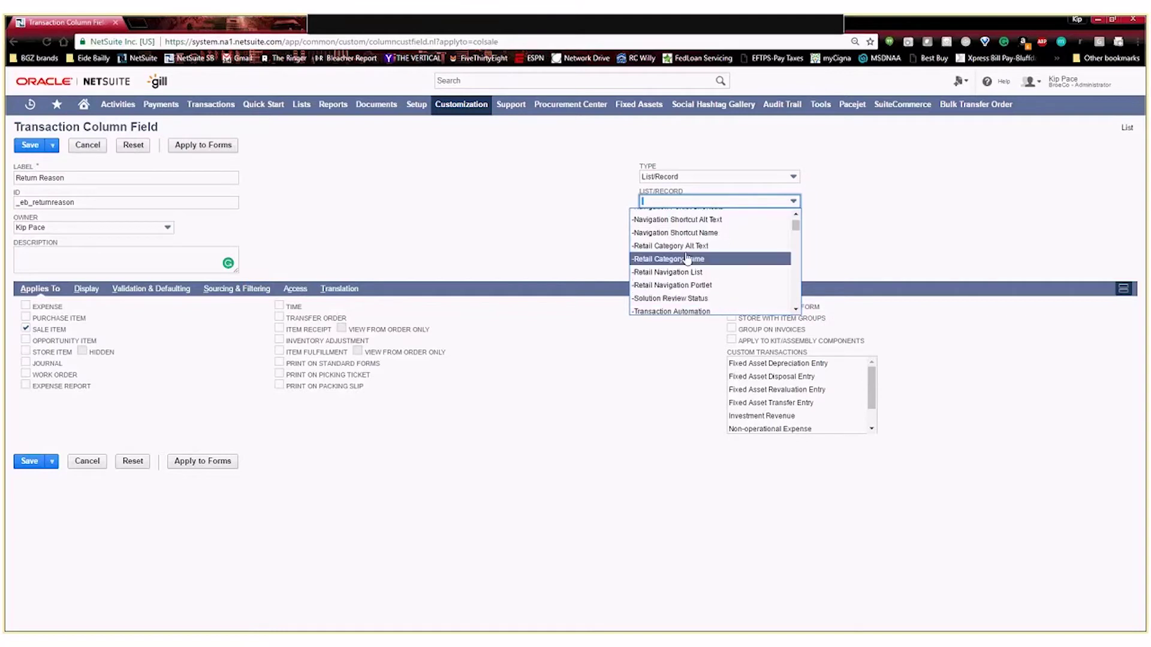
{"action": "scroll", "coordinate": [687, 258], "scroll_direction": "down", "scroll_amount": 3}
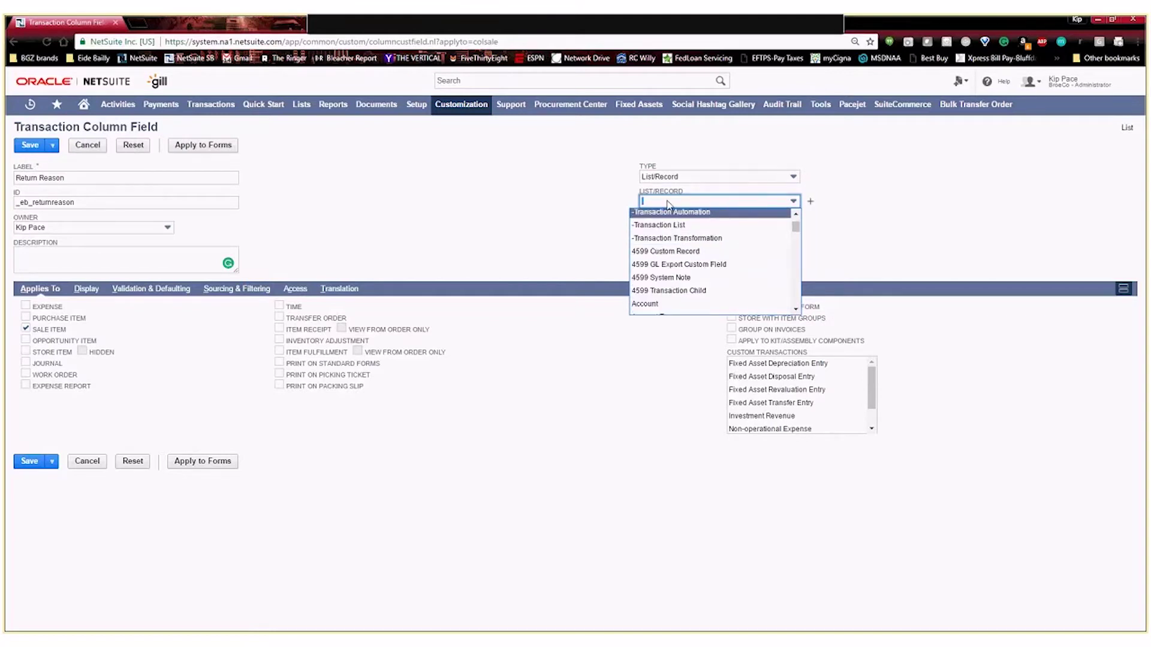
{"action": "left_click", "coordinate": [573, 205]}
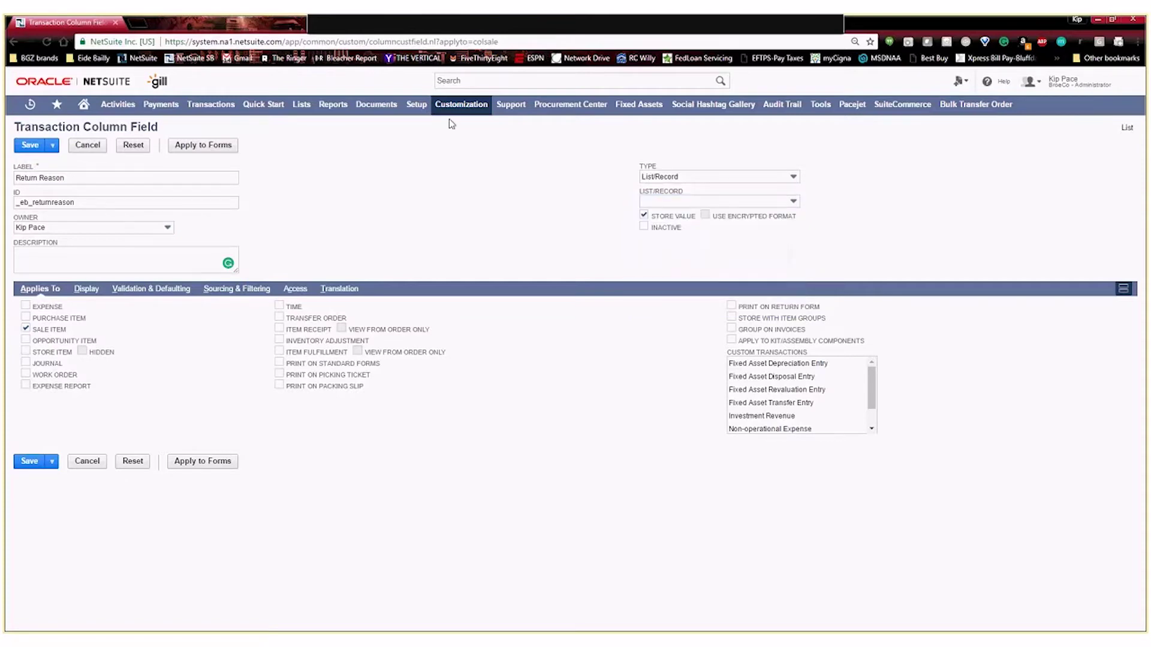
{"action": "mouse_move", "coordinate": [449, 120]}
{"action": "mouse_move", "coordinate": [509, 148]}
Step: Create a new custom list named 'Return Reason Codes' with ID '_eb_returnreasoncodes'
{"action": "left_click", "coordinate": [810, 201]}
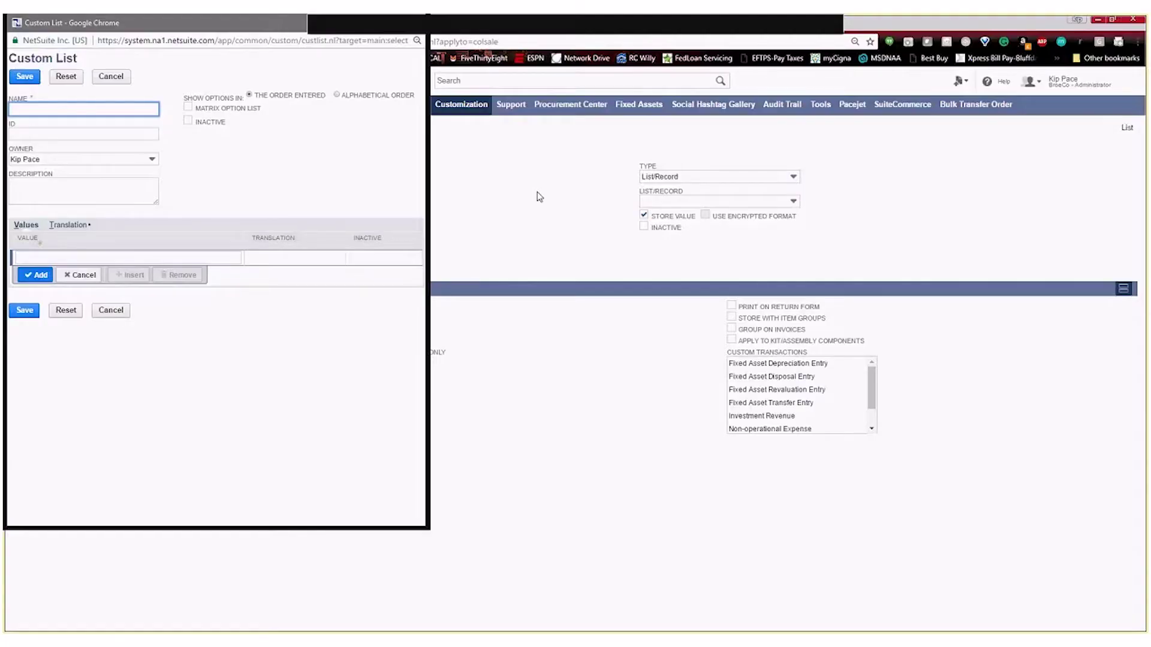
{"action": "type", "text": "Retu"}
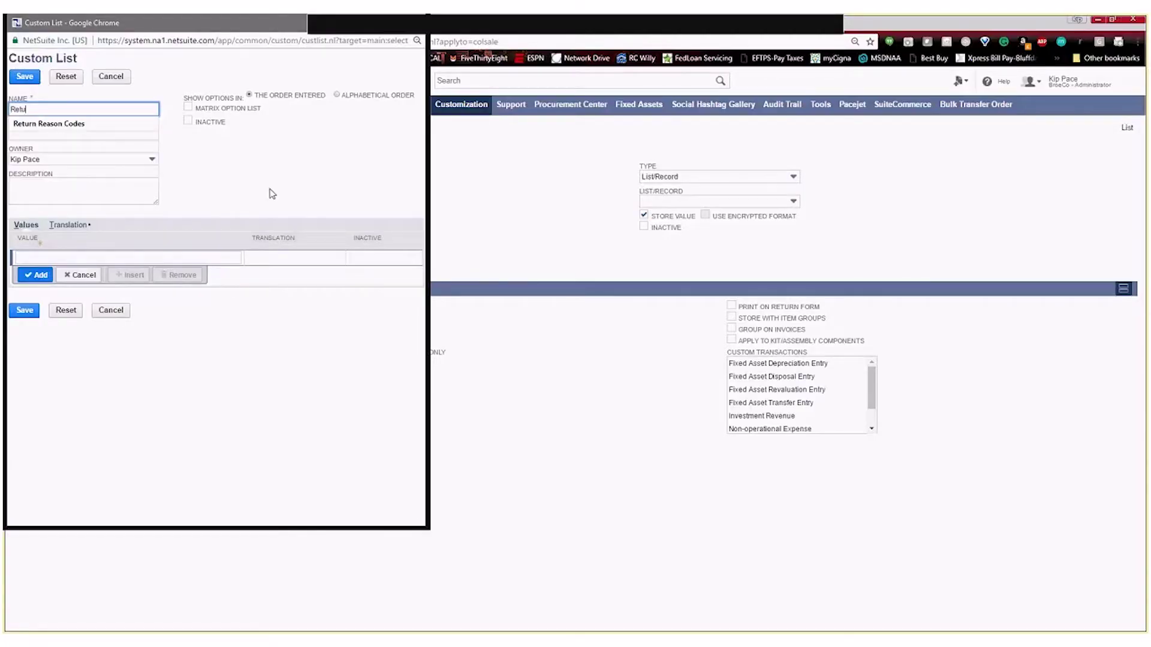
{"action": "type", "text": "rn Reason Codes"}
{"action": "key", "text": "Tab"}
{"action": "type", "text": "_"}
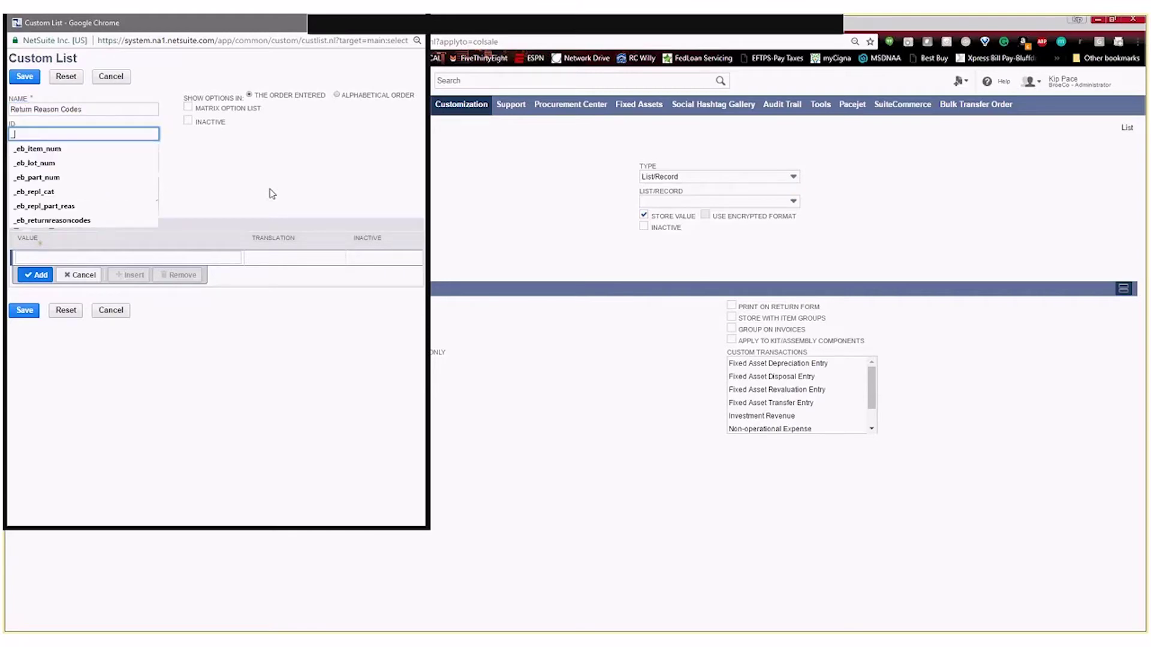
{"action": "type", "text": "eb_re"}
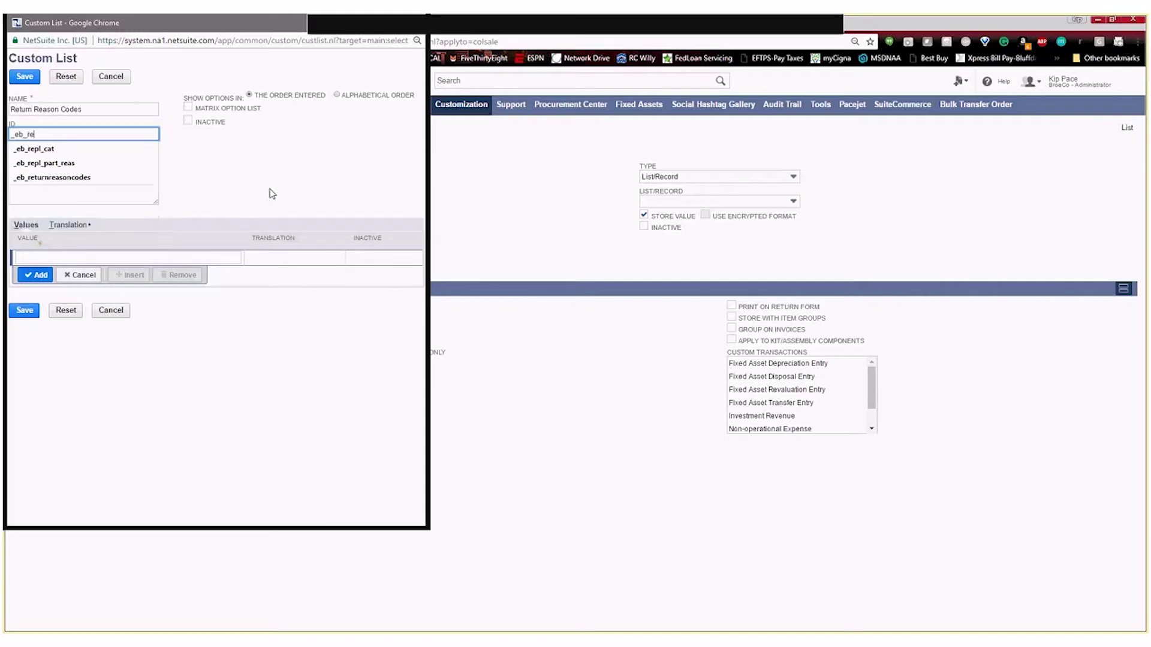
{"action": "type", "text": "turnreason"}
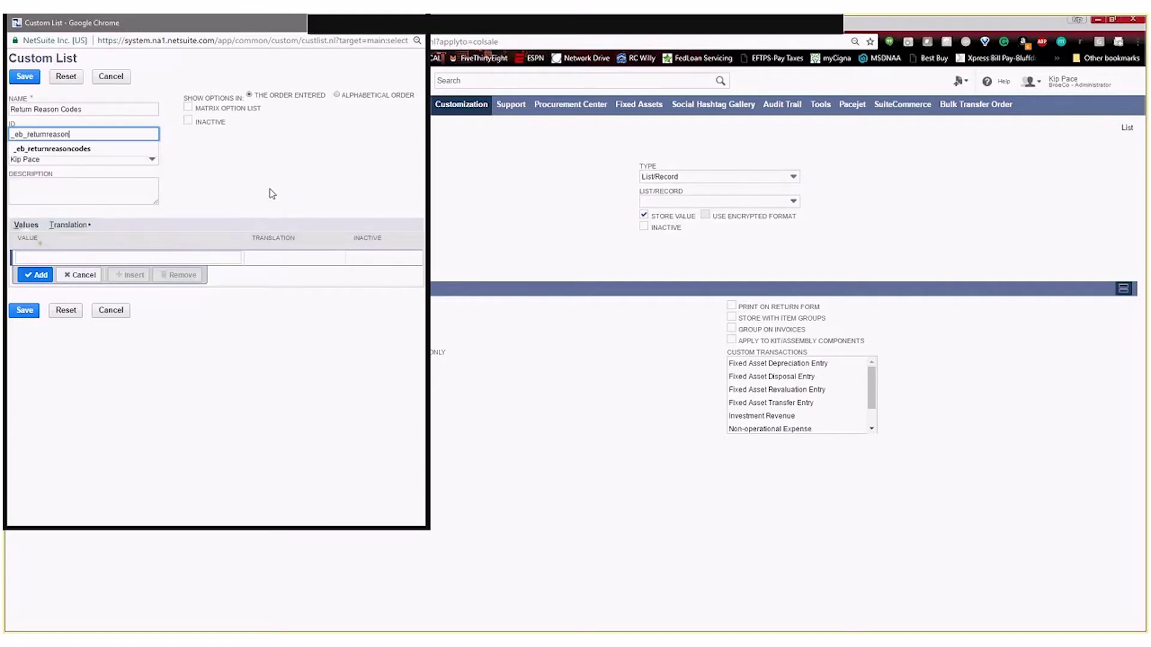
{"action": "type", "text": "coed"}
{"action": "key", "text": "BackSpace"}
{"action": "key", "text": "BackSpace"}
{"action": "key", "text": "Down"}
{"action": "key", "text": "Return"}
{"action": "left_click", "coordinate": [178, 260]}
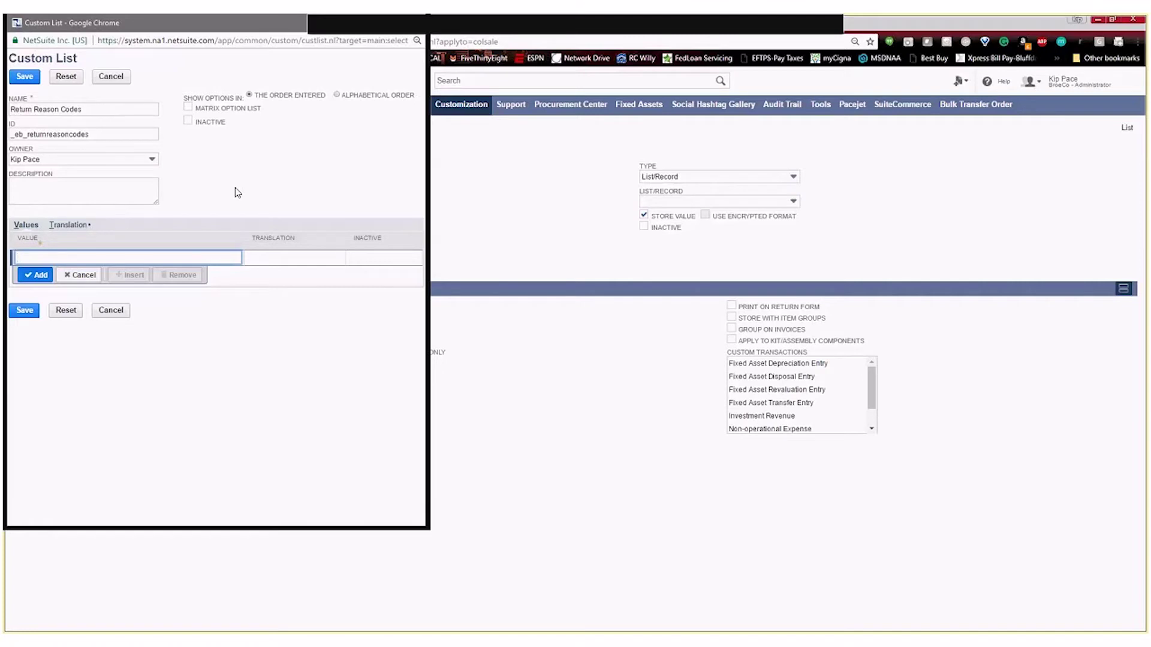
Step: Add list values Wrong Size, Damaged Product and Wrong Color, then save the list
{"action": "type", "text": "Wrong Si"}
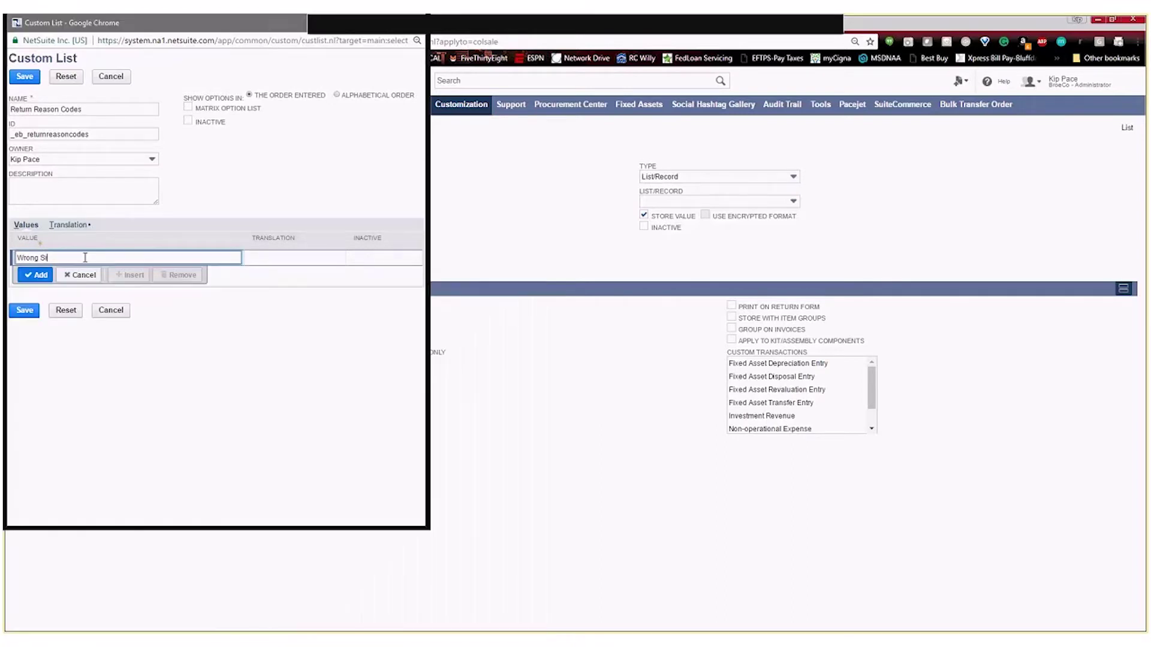
{"action": "type", "text": "ze"}
{"action": "key", "text": "Return"}
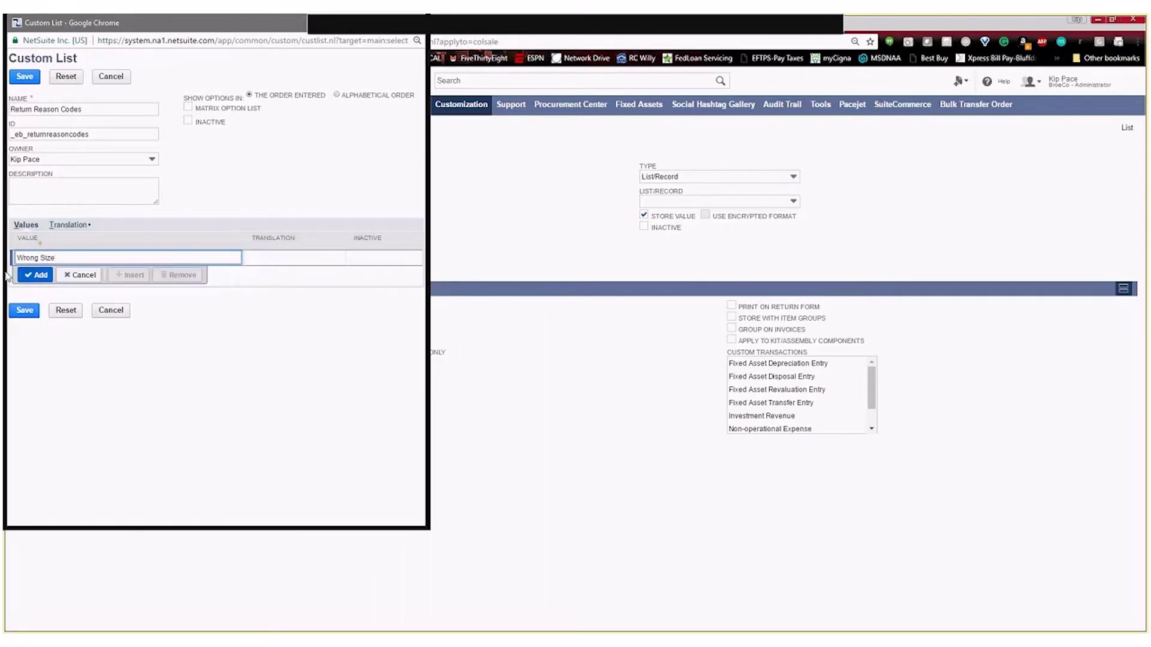
{"action": "type", "text": "d"}
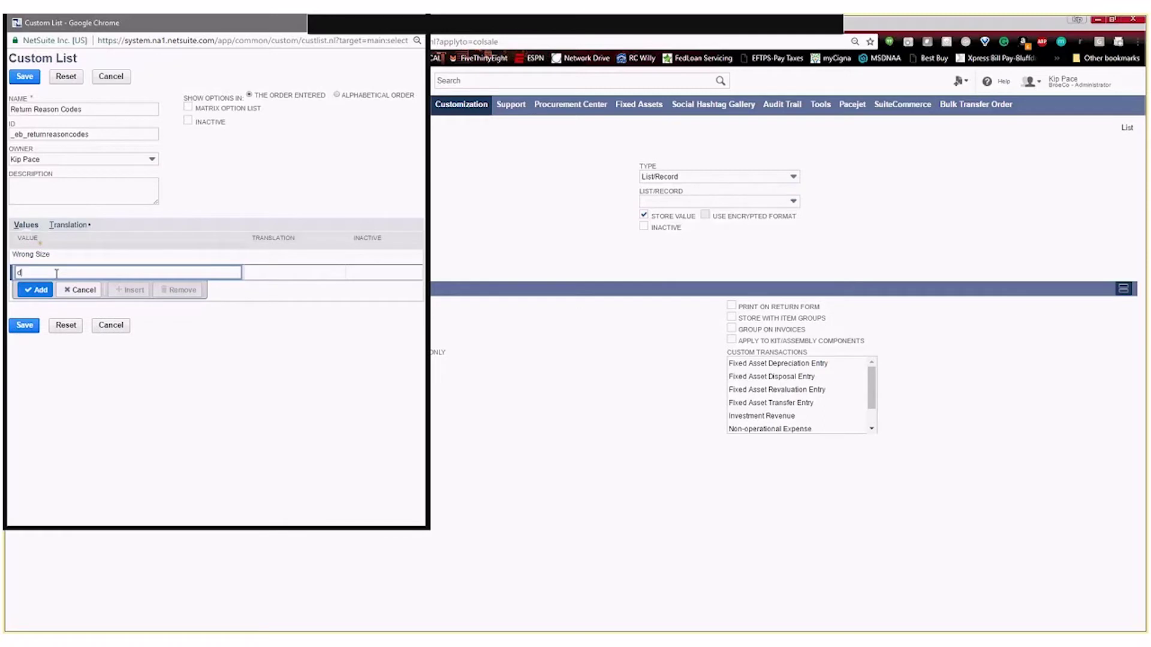
{"action": "type", "text": "amage pro"}
{"action": "key", "text": "ctrl+a"}
{"action": "key", "text": "BackSpace"}
{"action": "type", "text": "Damaged Product"}
{"action": "left_click", "coordinate": [50, 290]}
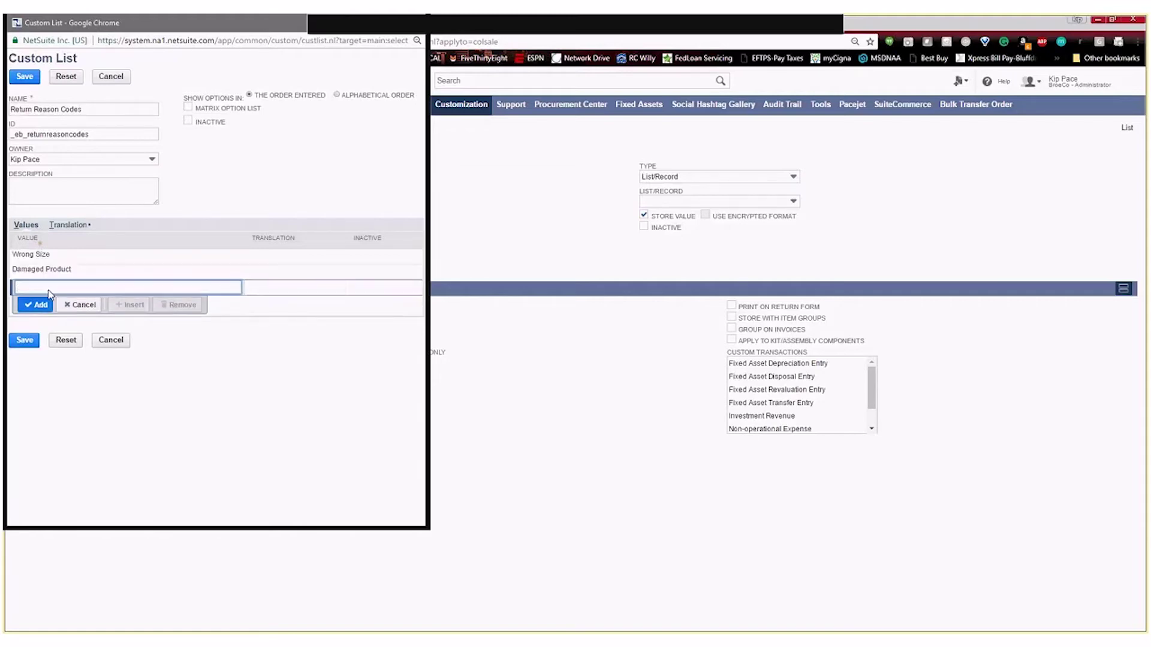
{"action": "type", "text": "Wrong Color"}
{"action": "left_click", "coordinate": [39, 303]}
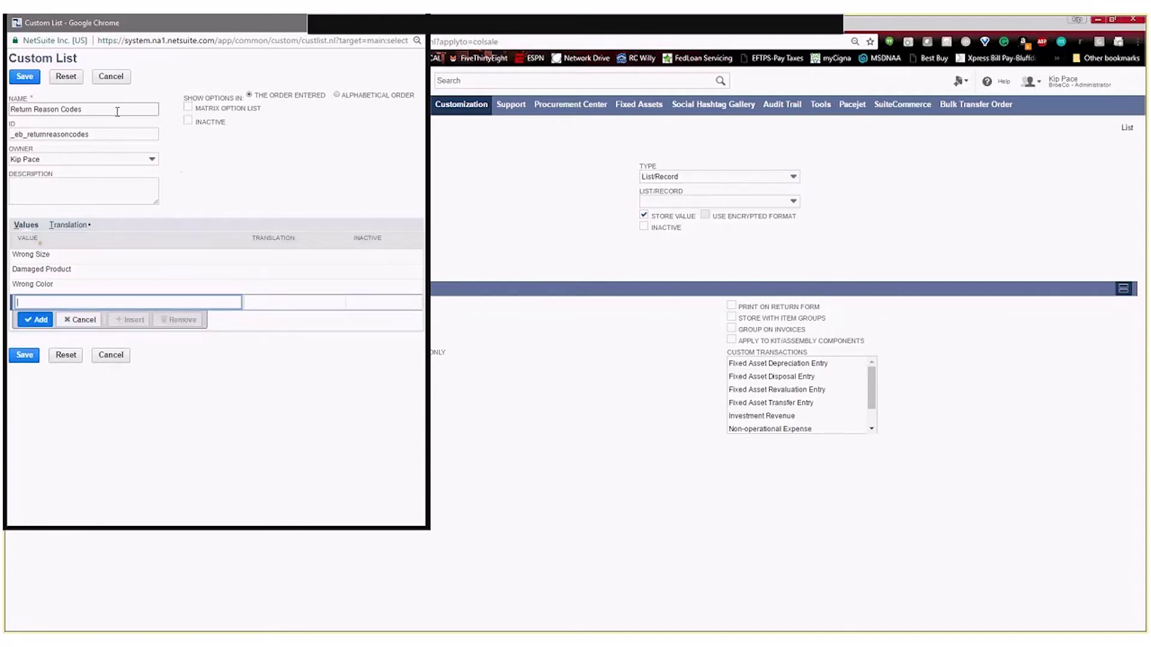
{"action": "left_click", "coordinate": [24, 76]}
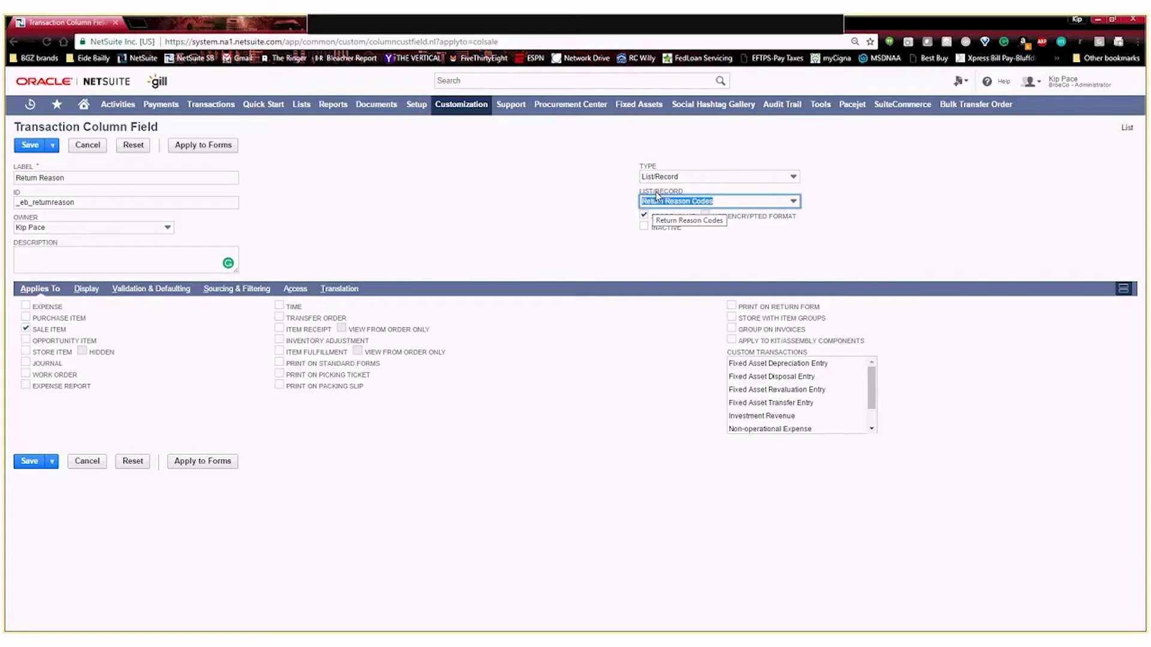
{"action": "left_click", "coordinate": [613, 210]}
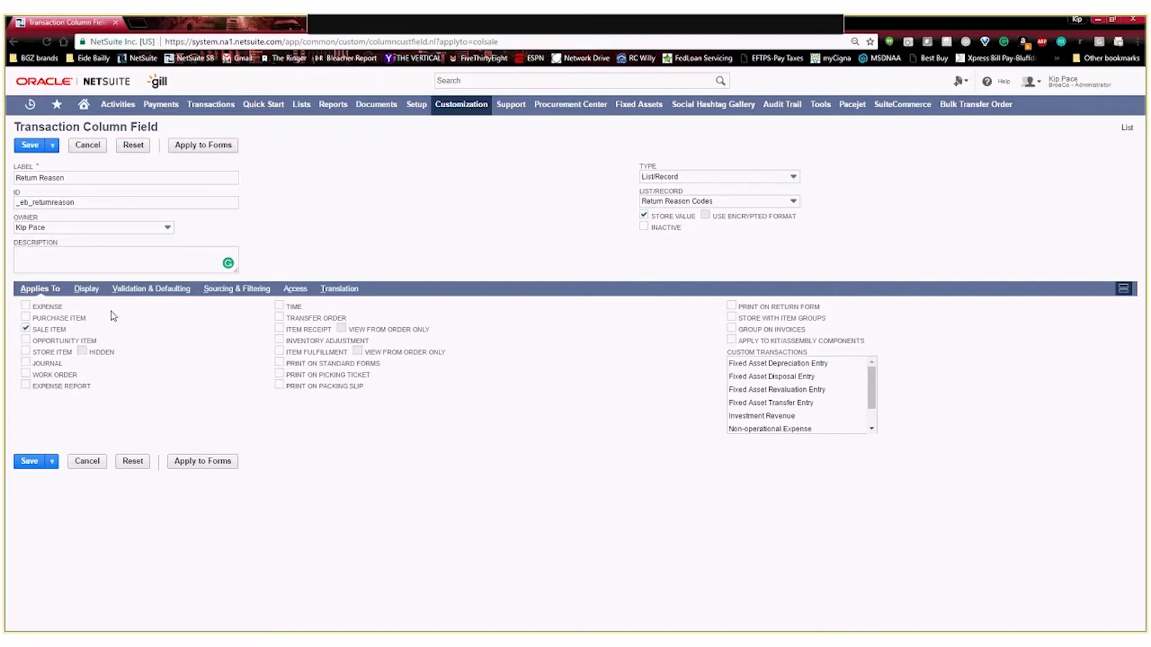
{"action": "left_click", "coordinate": [86, 289]}
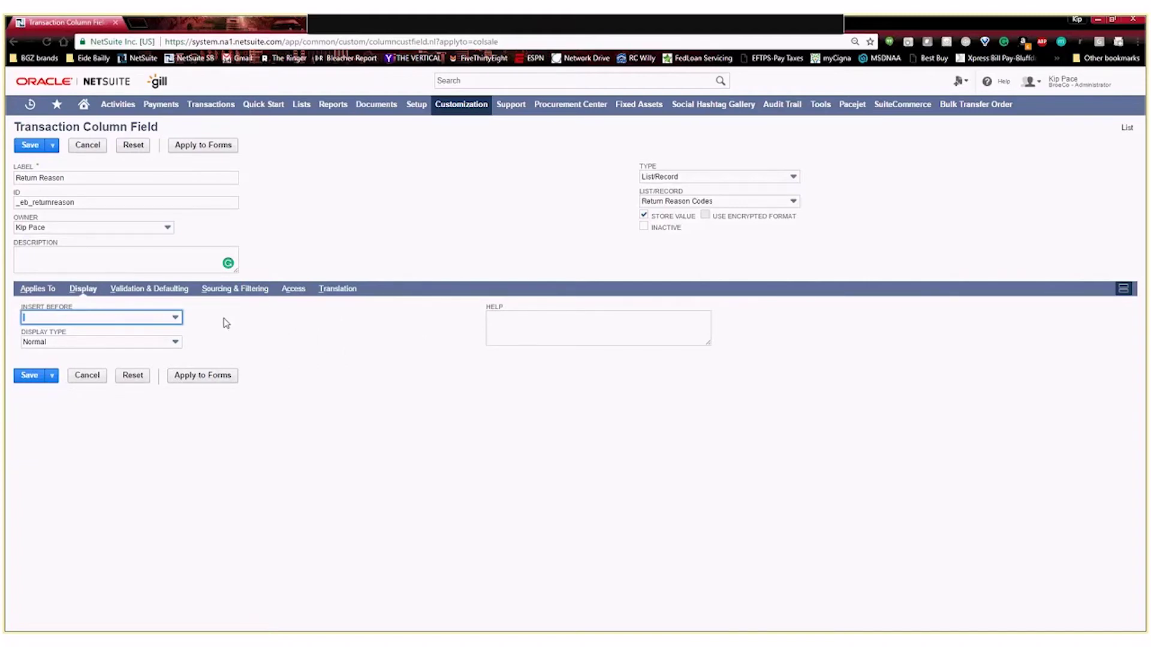
Step: Leave Display Type as Normal and move on to the Validation & Defaulting settings
{"action": "left_click", "coordinate": [88, 343]}
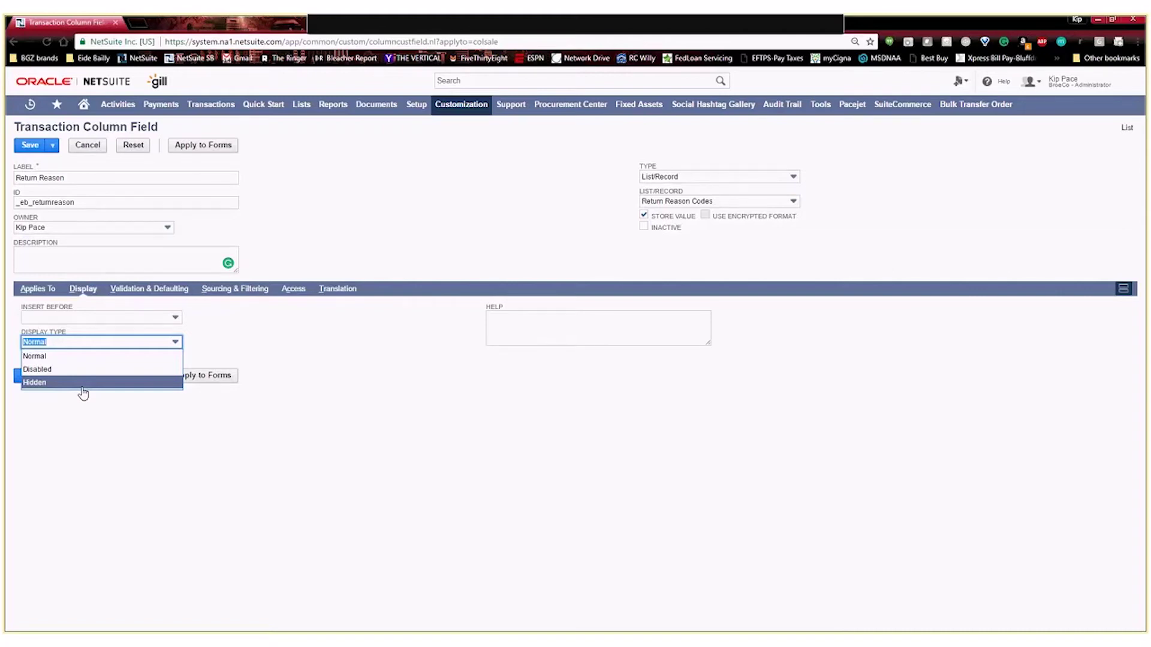
{"action": "left_click", "coordinate": [73, 358]}
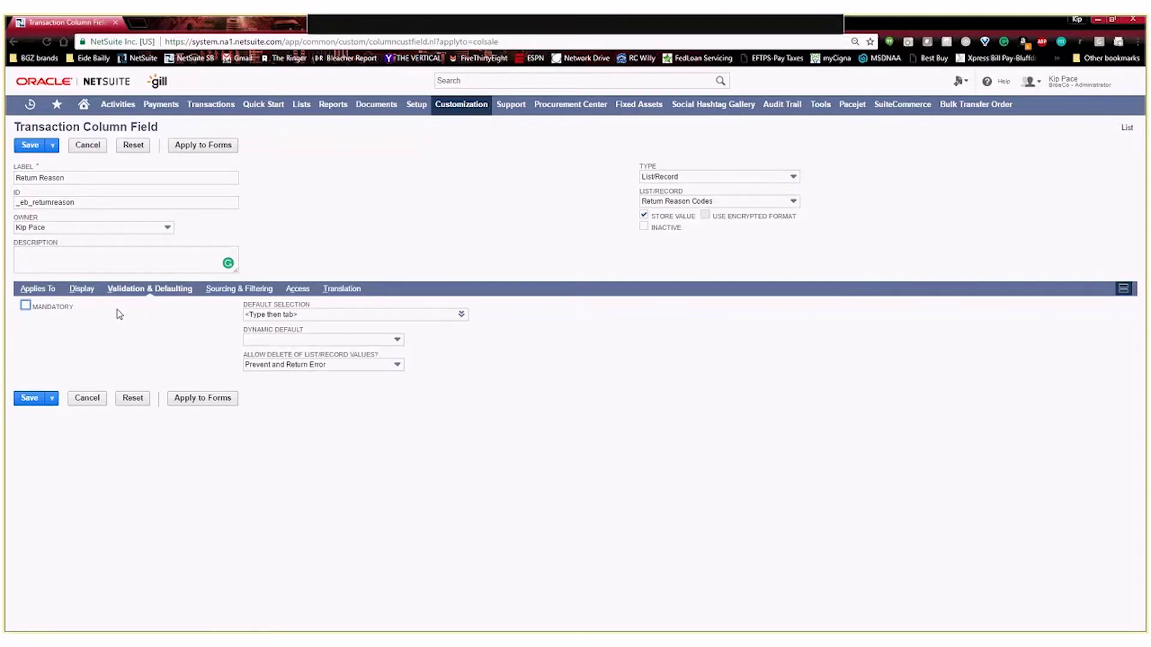
{"action": "left_click", "coordinate": [25, 307]}
Step: Show the Return Reason field's Sourcing & Filtering settings
{"action": "left_click", "coordinate": [220, 293]}
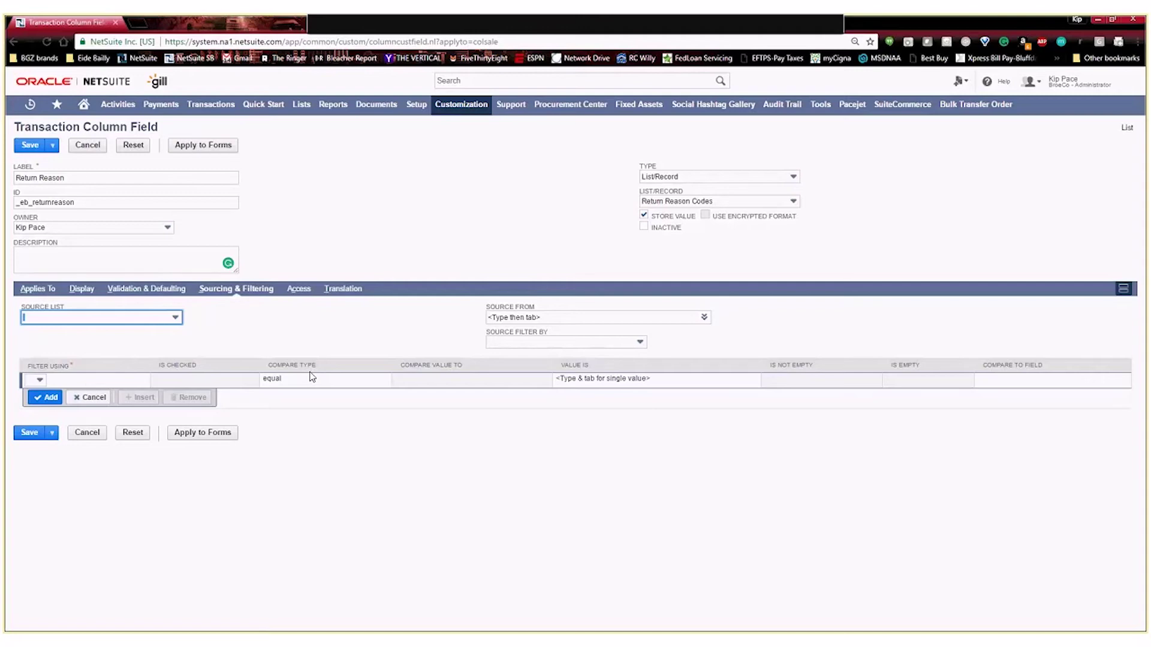
Step: Review the Access subtab and save the Return Reason column field
{"action": "left_click", "coordinate": [324, 330]}
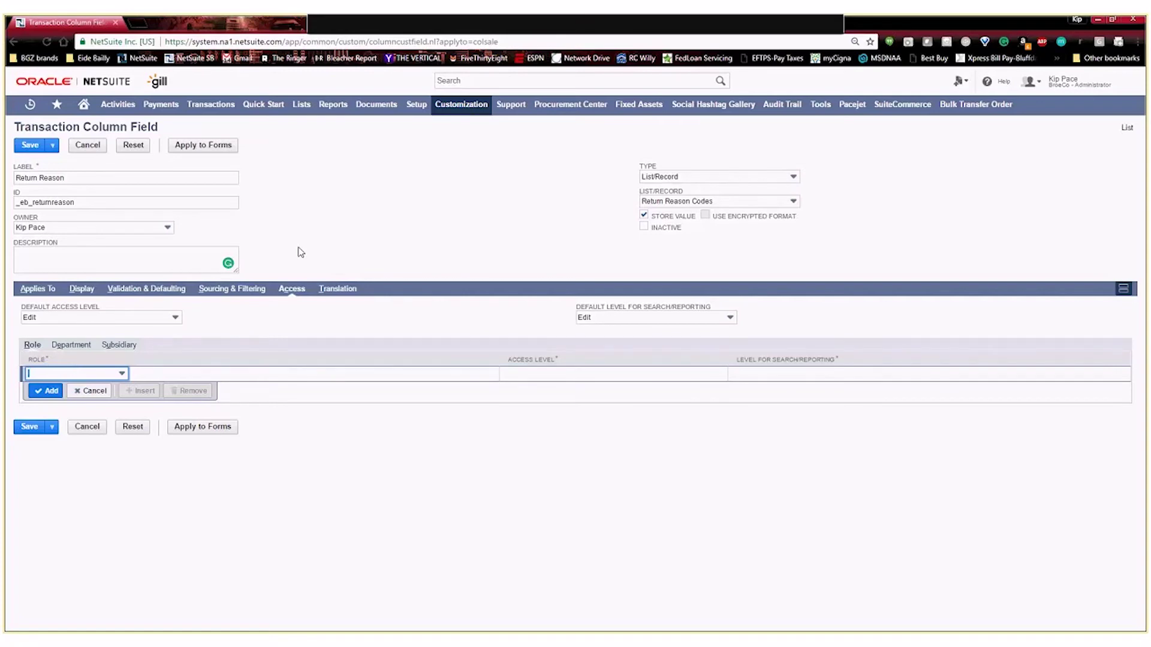
{"action": "left_click", "coordinate": [22, 147]}
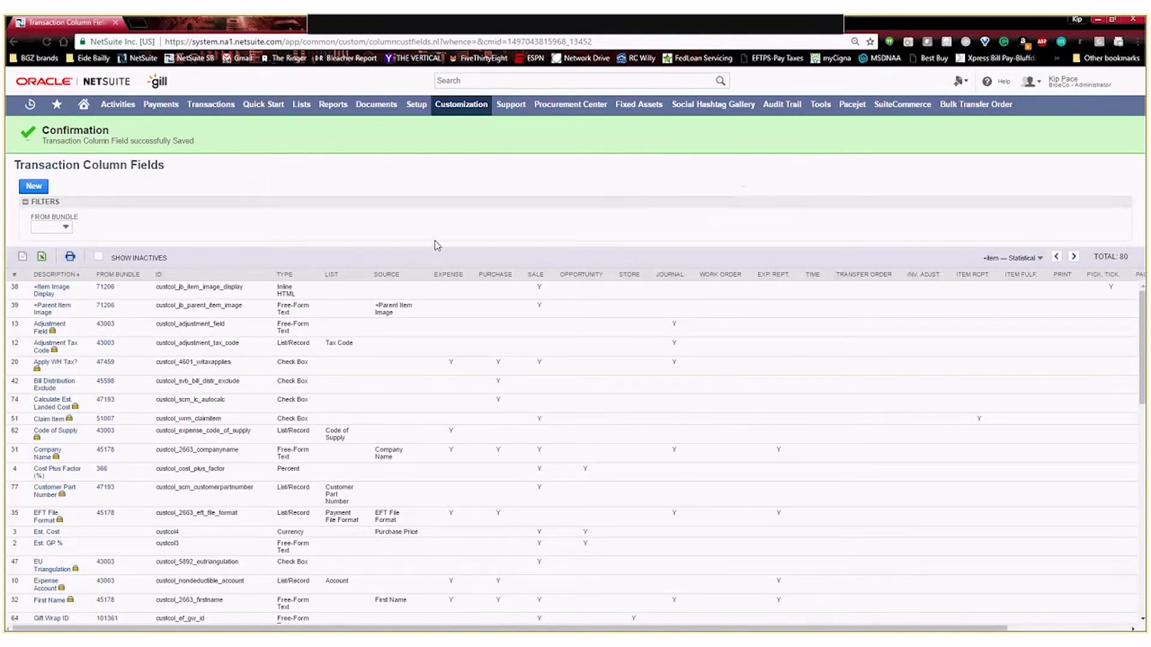
Step: Open the saved Return Reason field (custcol_eb_returnreason) and its Apply to Forms page
{"action": "scroll", "coordinate": [410, 396], "scroll_direction": "down", "scroll_amount": 15}
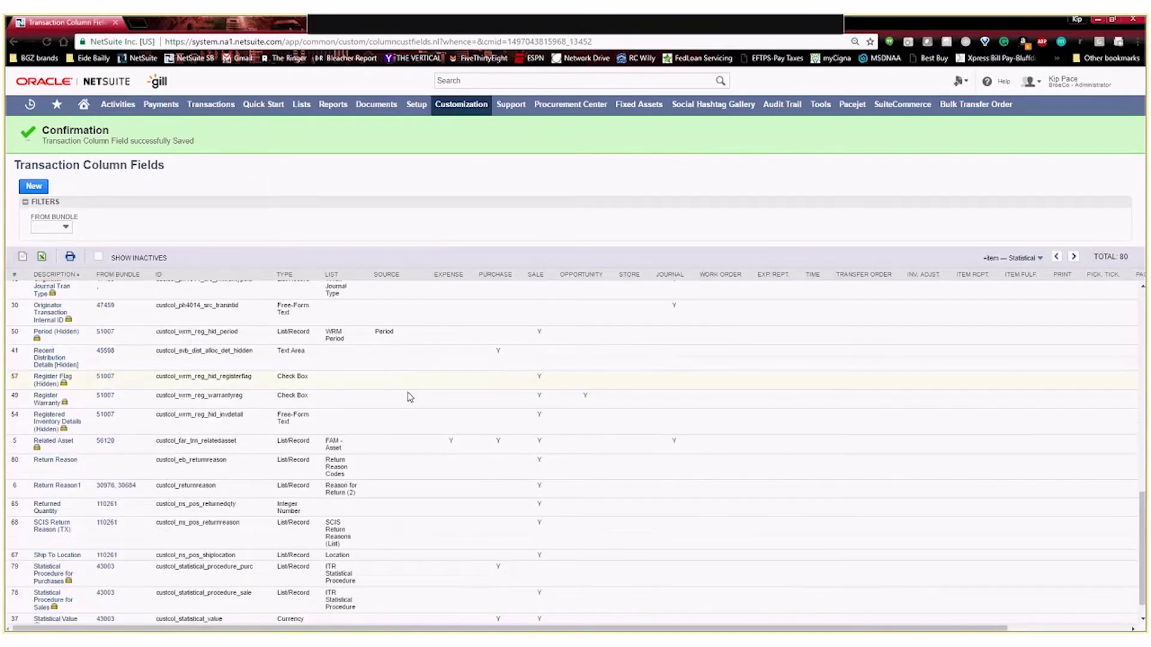
{"action": "scroll", "coordinate": [410, 396], "scroll_direction": "down", "scroll_amount": 1}
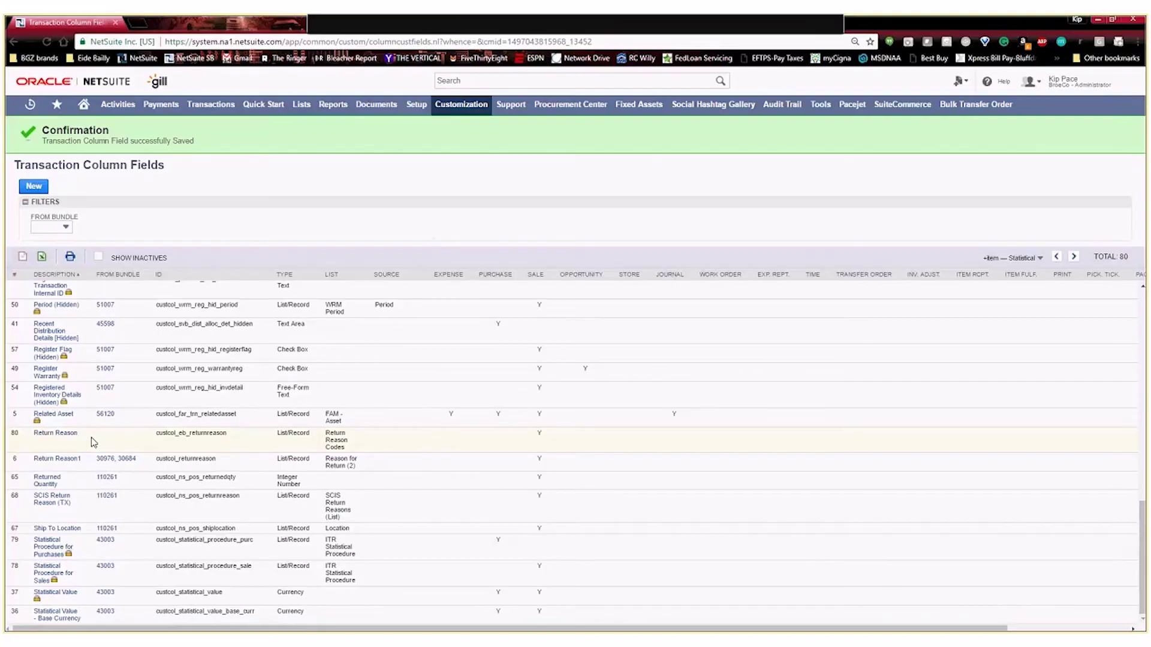
{"action": "left_click", "coordinate": [93, 442]}
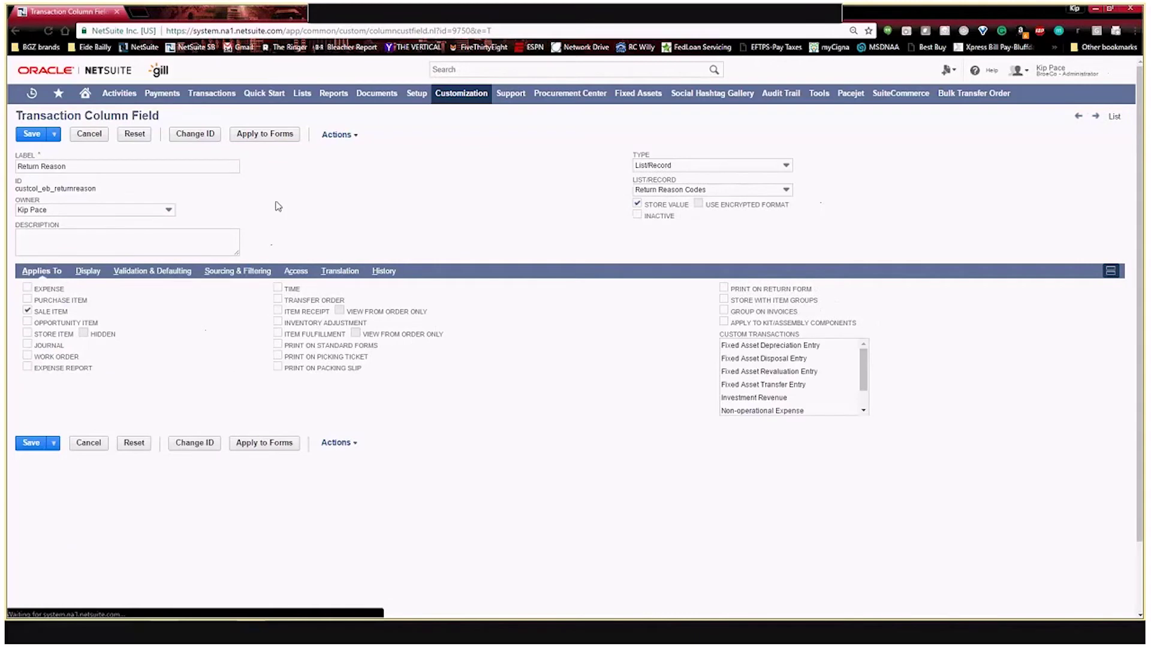
{"action": "left_click", "coordinate": [268, 137]}
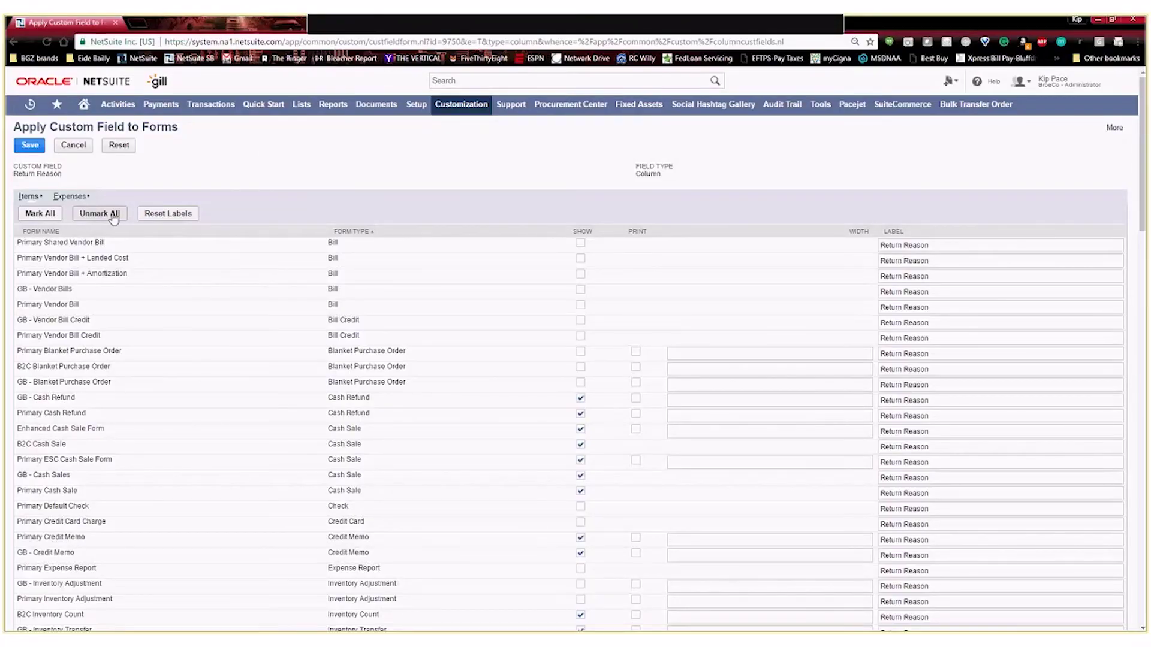
Step: Remove the Return Reason field from every form at once
{"action": "scroll", "coordinate": [509, 350], "scroll_direction": "down", "scroll_amount": 2}
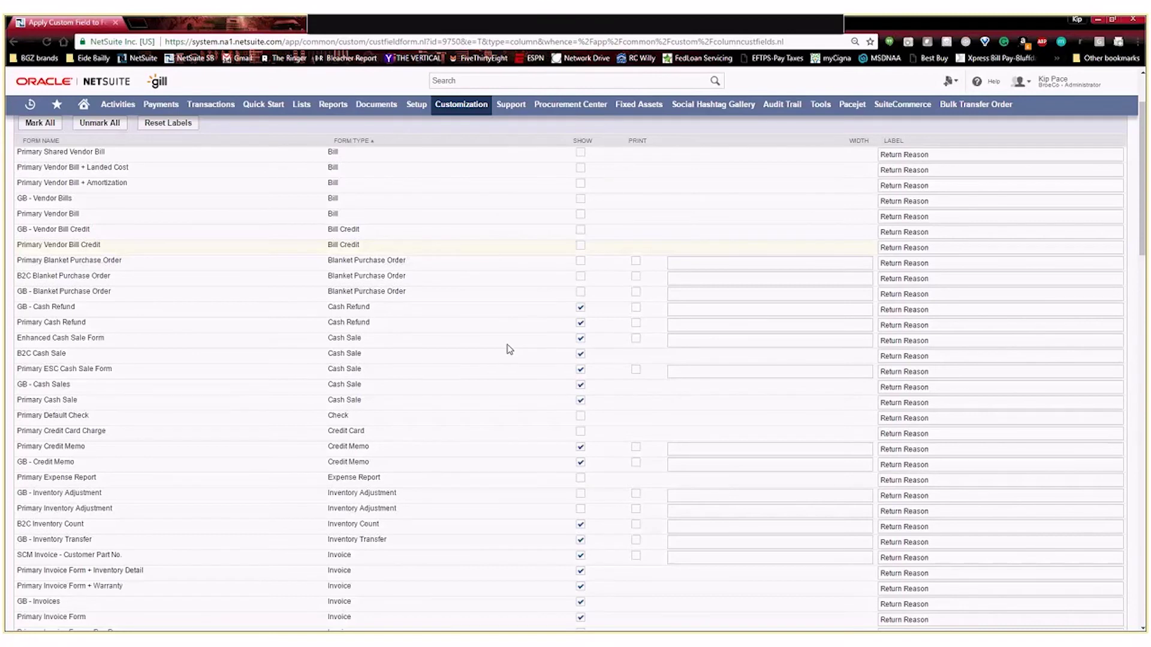
{"action": "scroll", "coordinate": [510, 350], "scroll_direction": "down", "scroll_amount": 4}
{"action": "scroll", "coordinate": [498, 381], "scroll_direction": "up", "scroll_amount": 6}
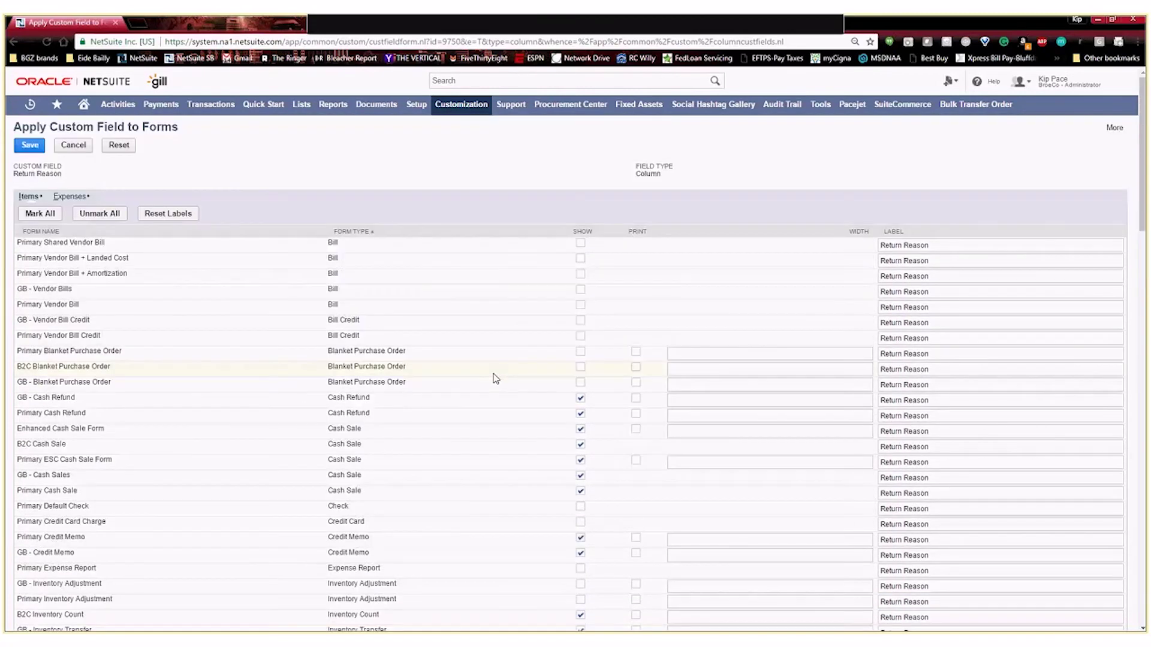
{"action": "left_click", "coordinate": [99, 214]}
Step: Apply the field to Primary Return Authorization - Credit only and save the form assignments
{"action": "scroll", "coordinate": [354, 206], "scroll_direction": "down", "scroll_amount": 1}
{"action": "scroll", "coordinate": [354, 206], "scroll_direction": "down", "scroll_amount": 15}
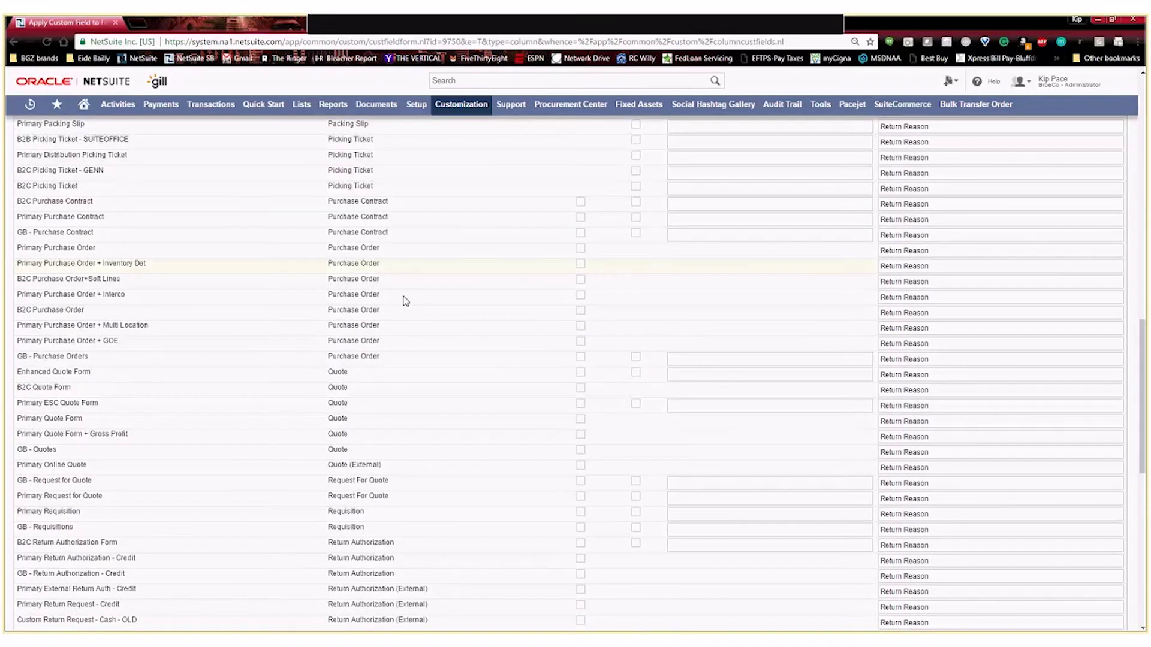
{"action": "scroll", "coordinate": [410, 307], "scroll_direction": "down", "scroll_amount": 1}
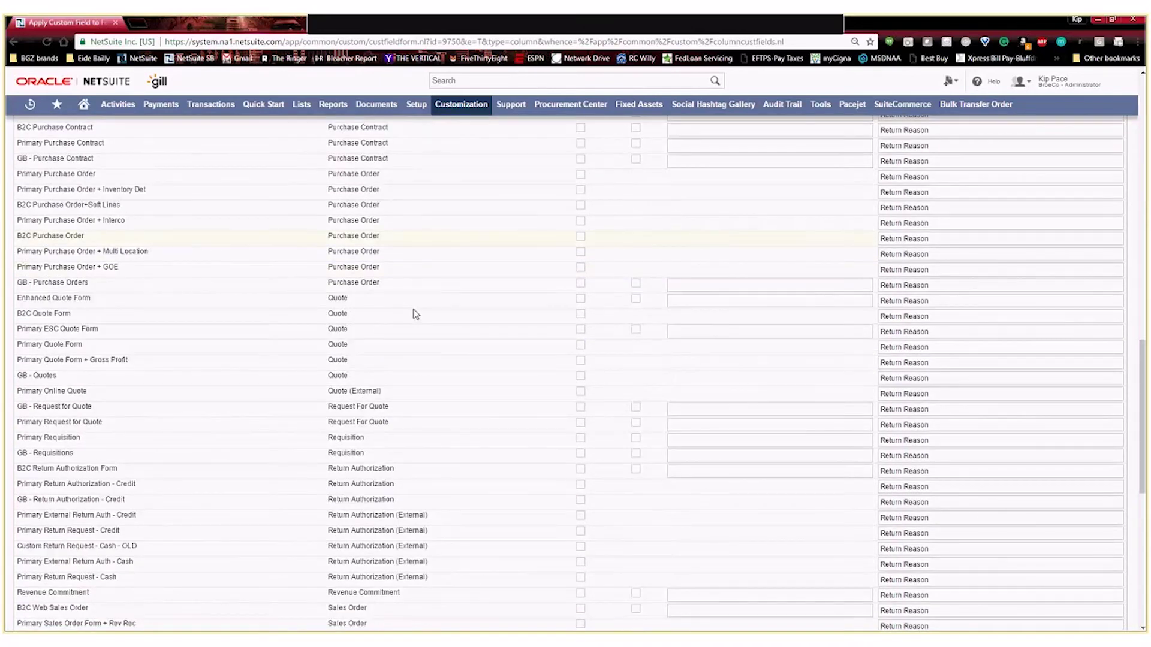
{"action": "scroll", "coordinate": [416, 314], "scroll_direction": "down", "scroll_amount": 1}
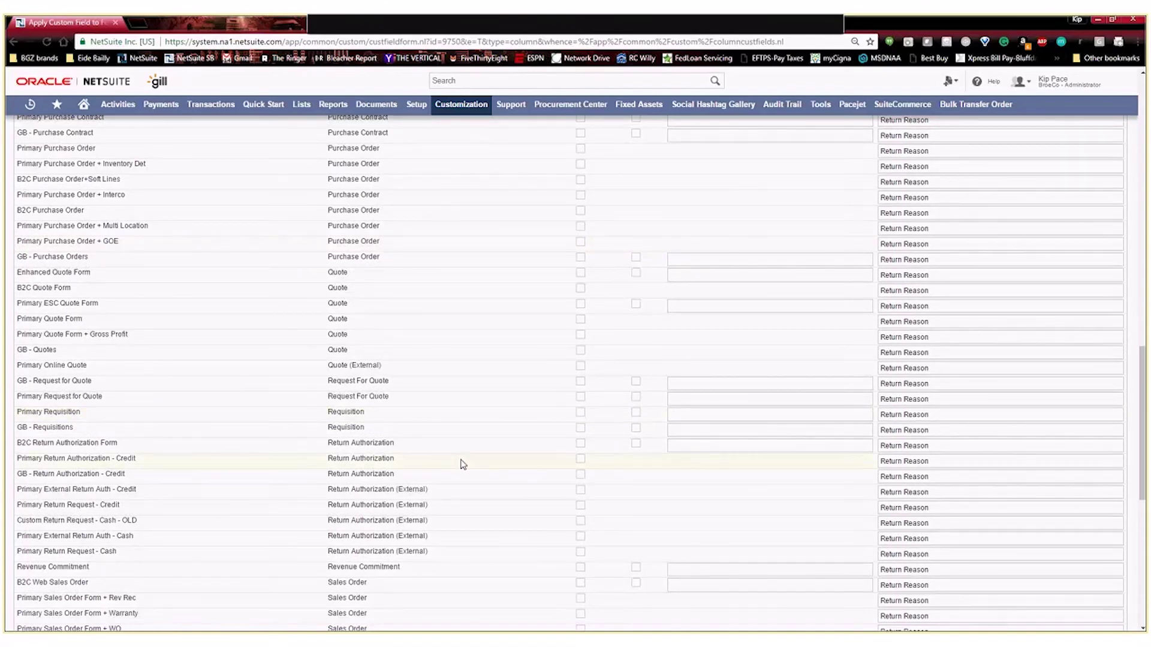
{"action": "left_click", "coordinate": [580, 461]}
{"action": "scroll", "coordinate": [162, 251], "scroll_direction": "up", "scroll_amount": 15}
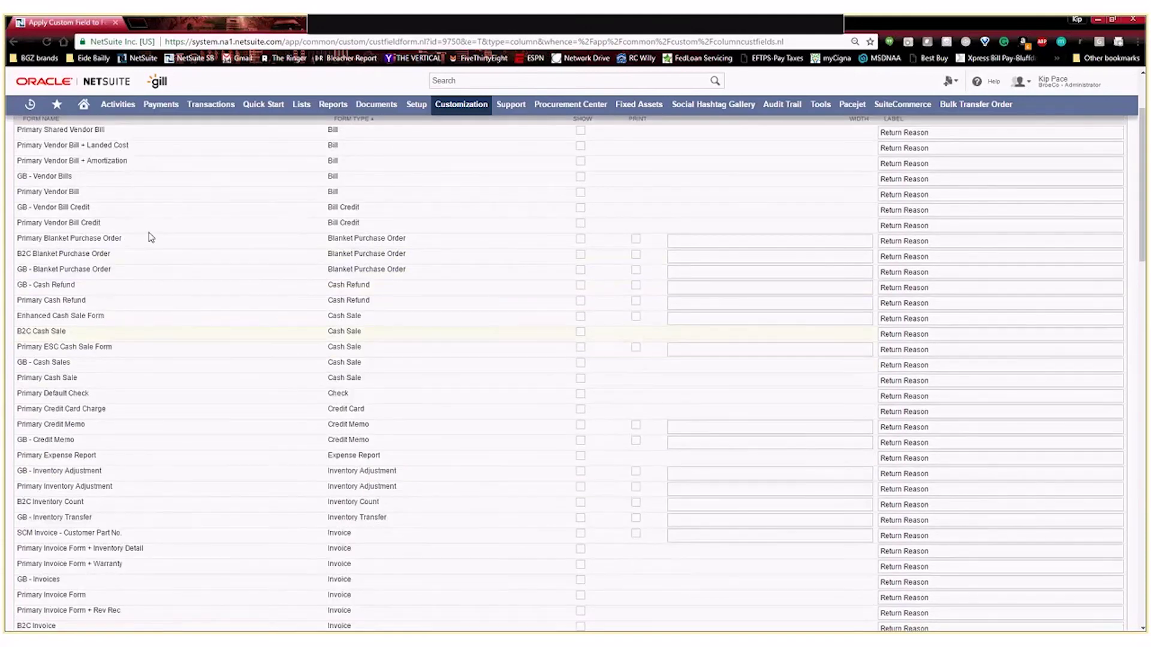
{"action": "scroll", "coordinate": [150, 237], "scroll_direction": "up", "scroll_amount": 2}
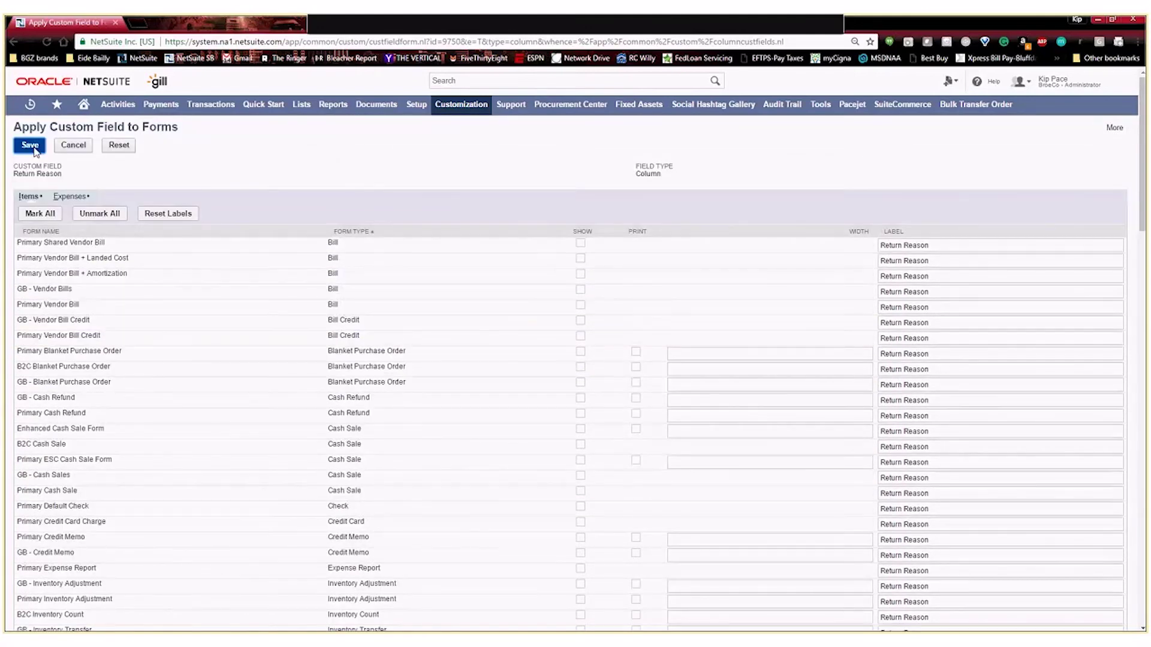
{"action": "left_click", "coordinate": [30, 145]}
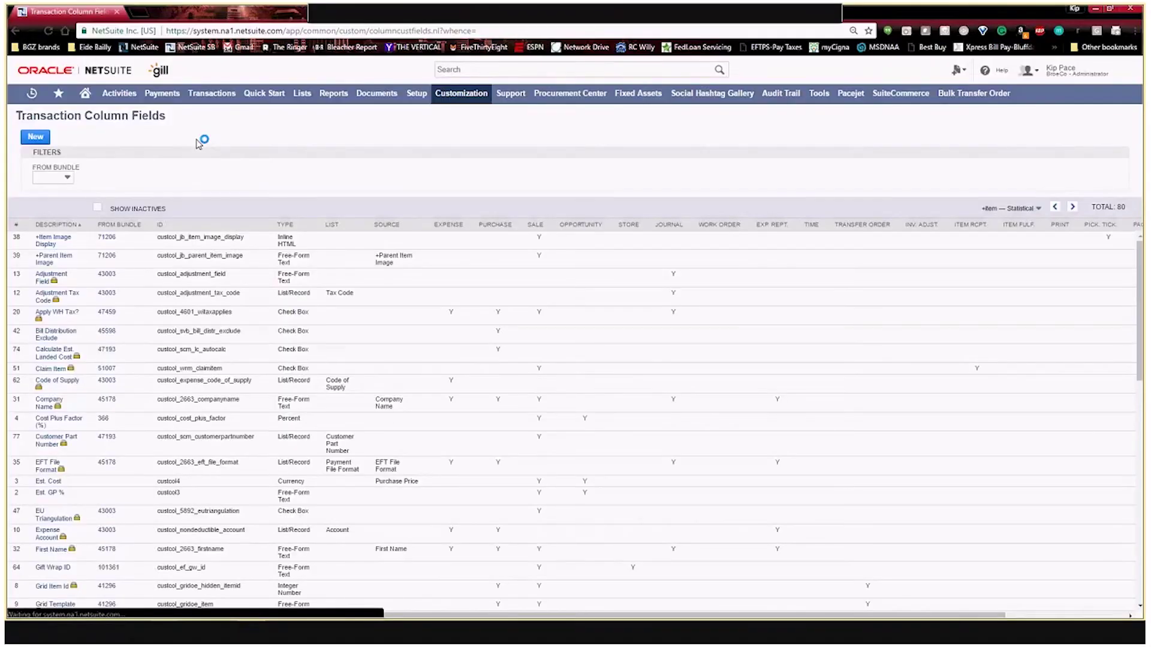
Step: Start a new return authorization and check that the Return Reason list offers Wrong Size, Damaged Product and Wrong Color
{"action": "mouse_move", "coordinate": [212, 93]}
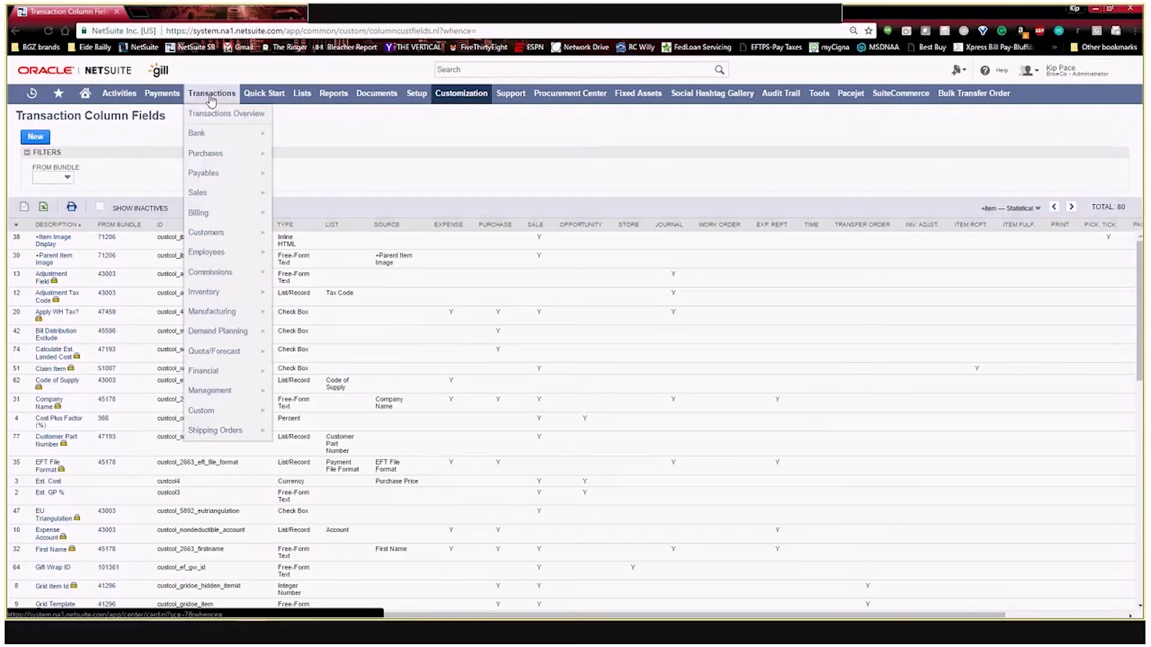
{"action": "mouse_move", "coordinate": [219, 239]}
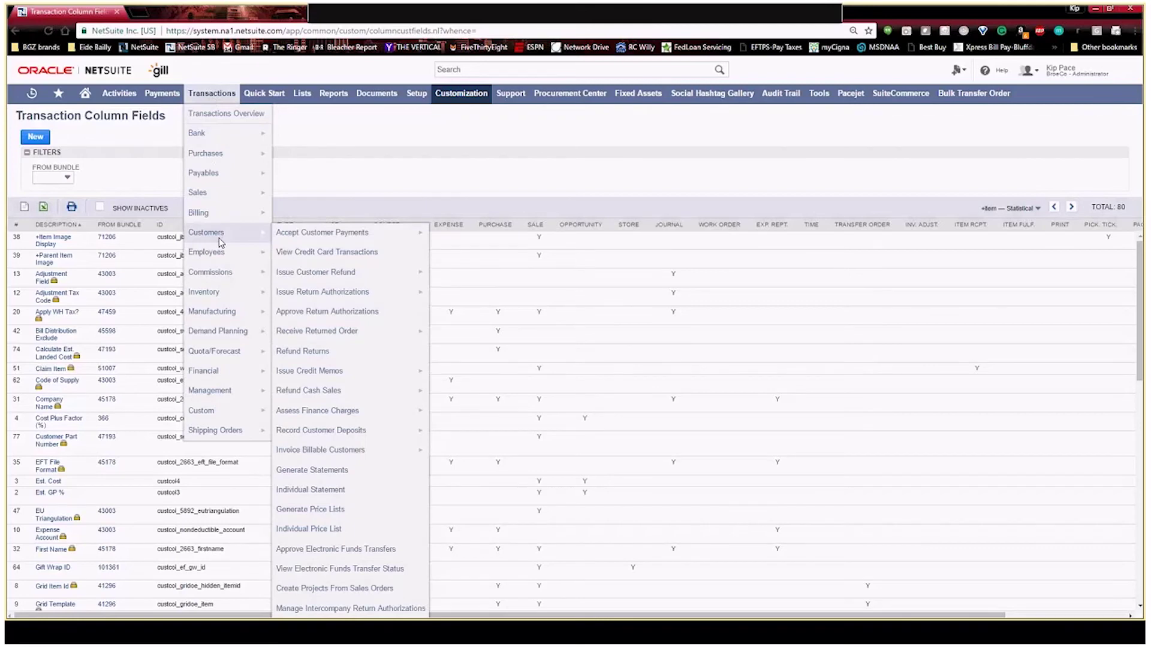
{"action": "left_click", "coordinate": [319, 300]}
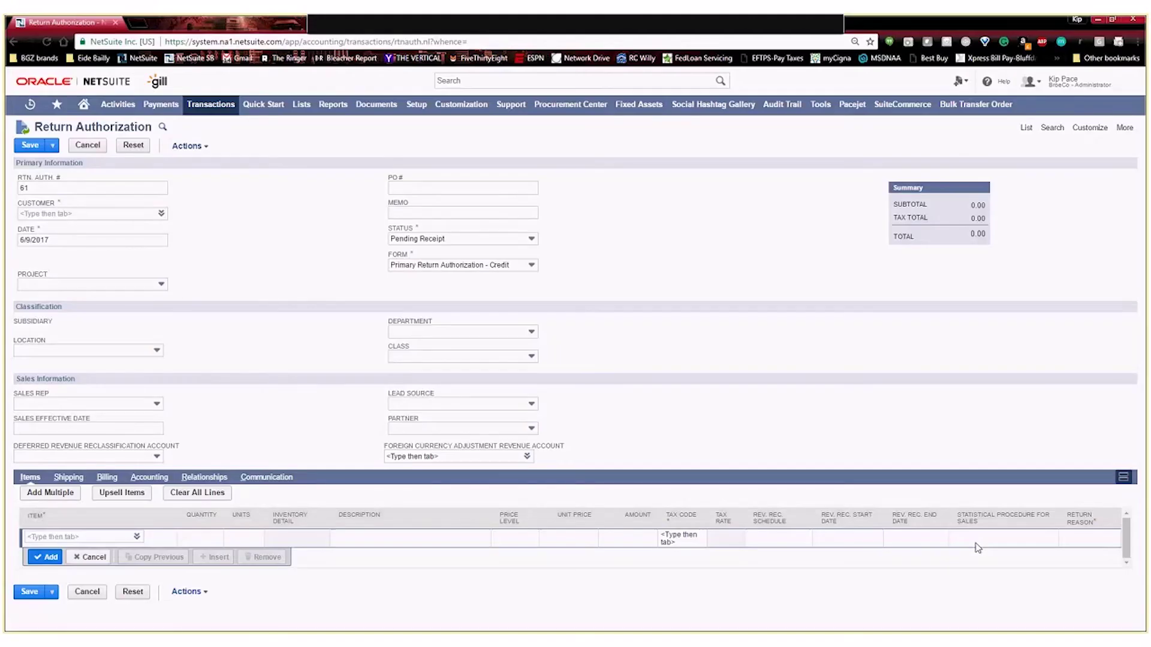
{"action": "left_click", "coordinate": [1082, 541]}
{"action": "left_click", "coordinate": [1079, 541]}
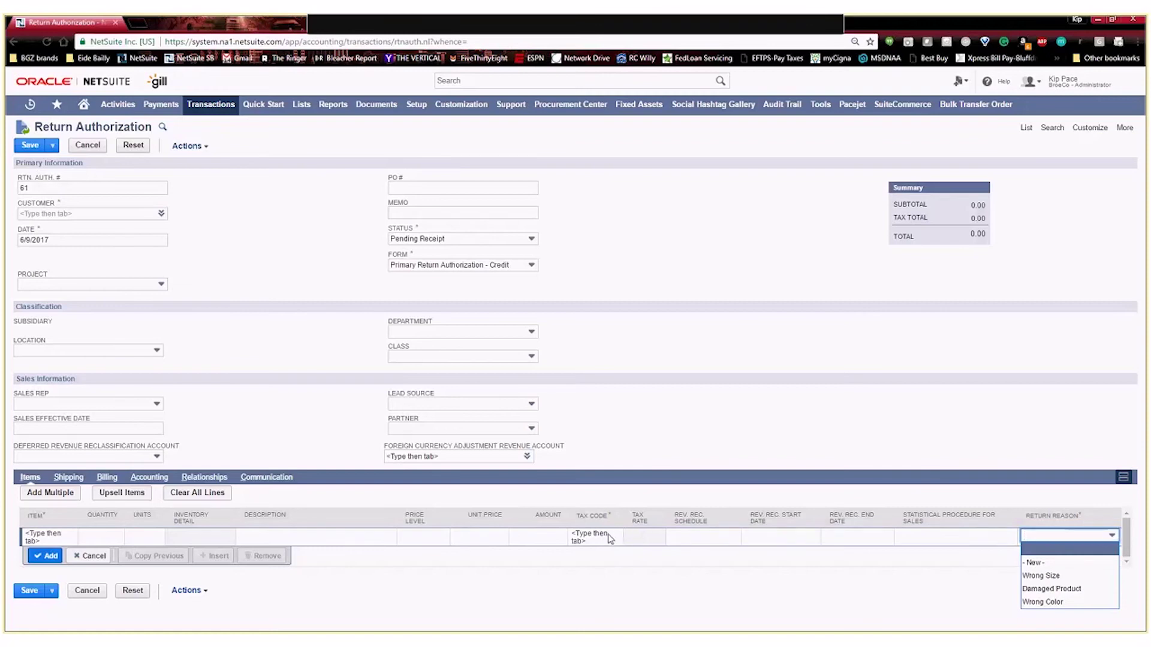
{"action": "left_click", "coordinate": [650, 363]}
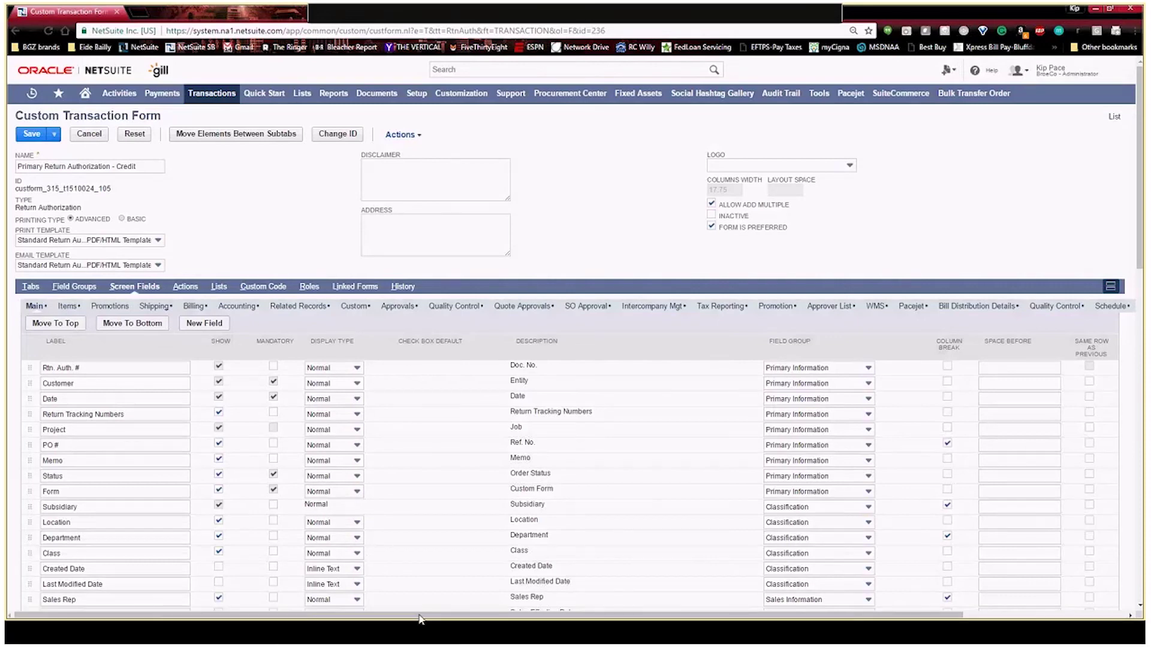
Step: Show the Primary Return Authorization - Credit form's item column settings
{"action": "left_click_drag", "start_coordinate": [419, 619], "coordinate": [583, 619]}
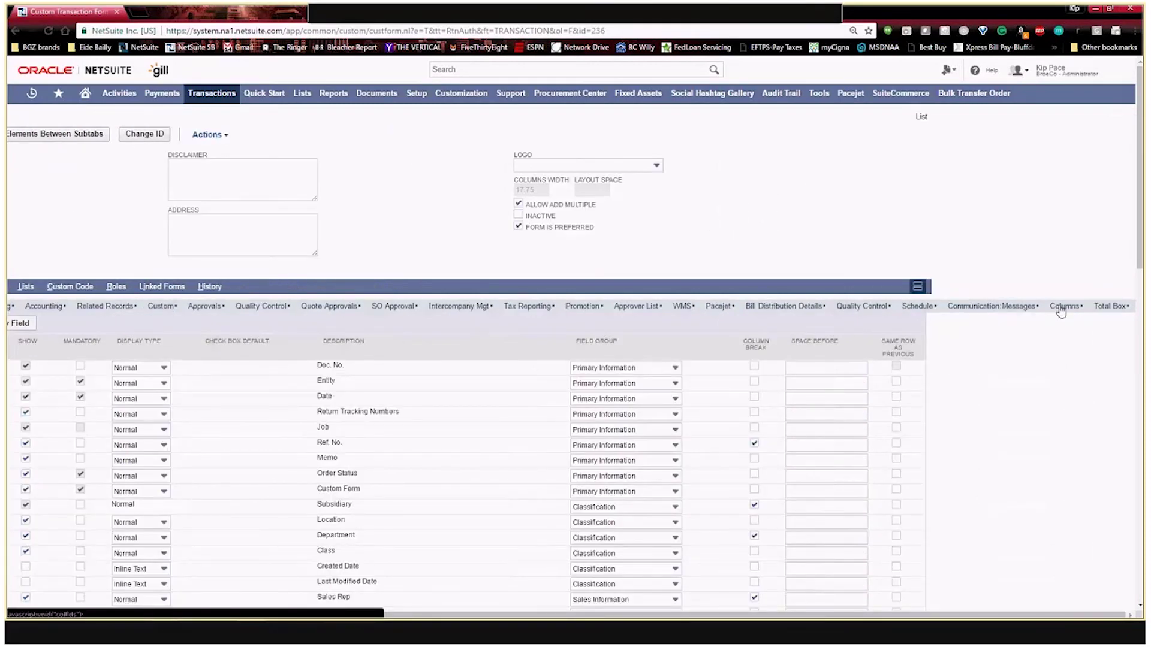
{"action": "left_click", "coordinate": [1060, 307]}
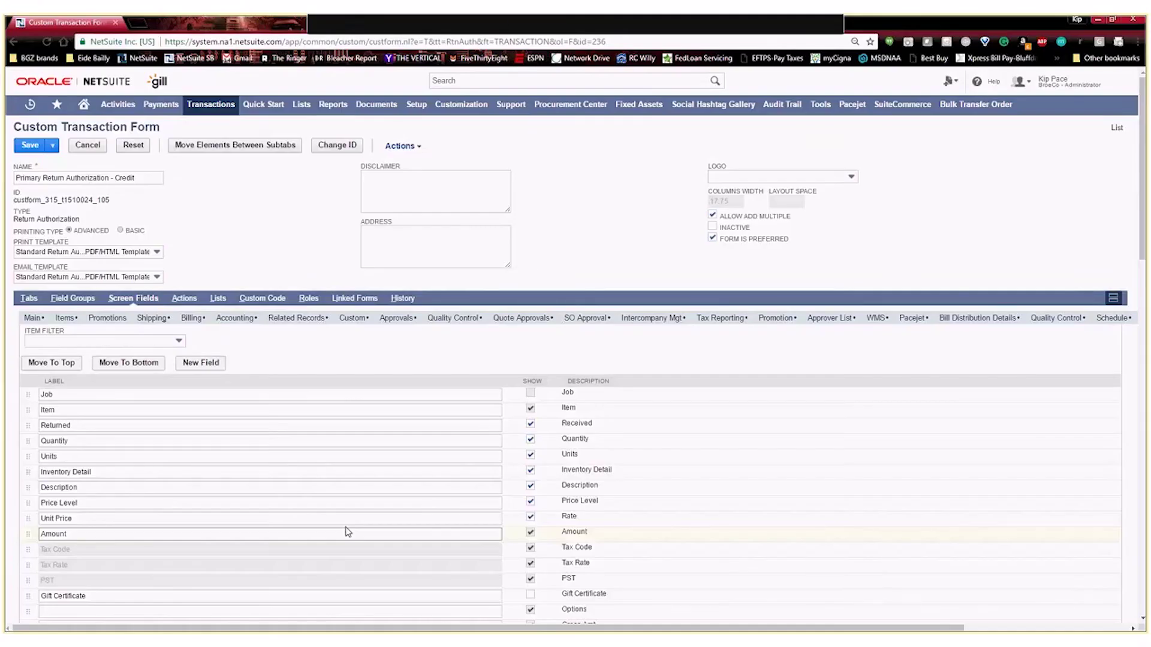
{"action": "scroll", "coordinate": [298, 479], "scroll_direction": "down", "scroll_amount": 15}
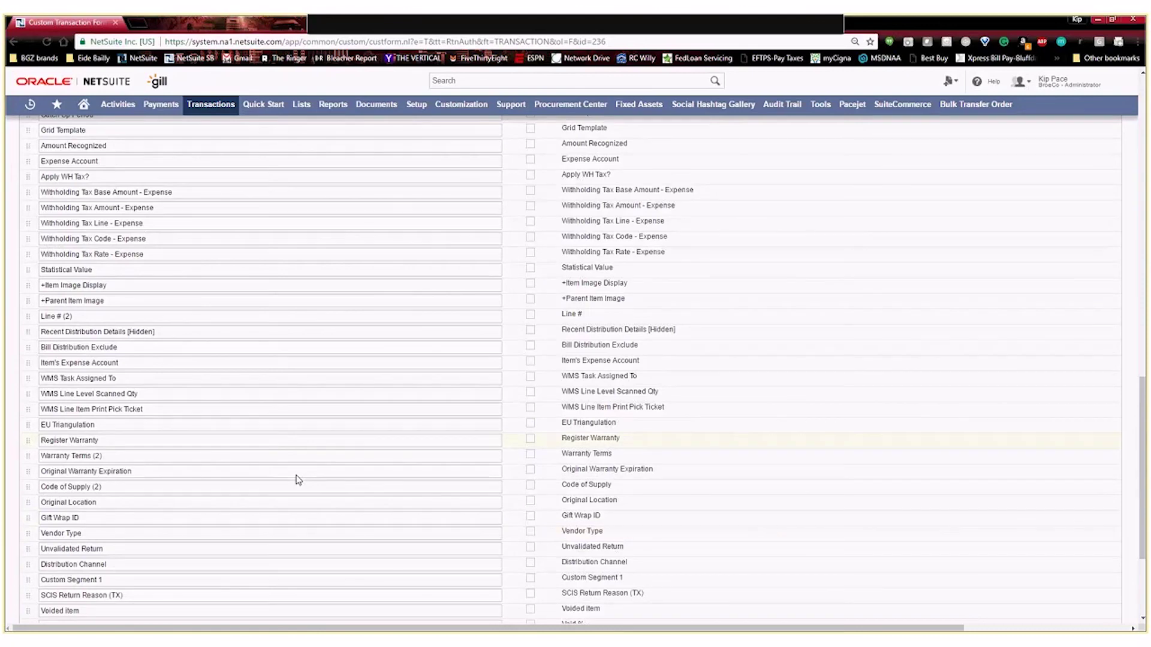
{"action": "scroll", "coordinate": [297, 479], "scroll_direction": "down", "scroll_amount": 3}
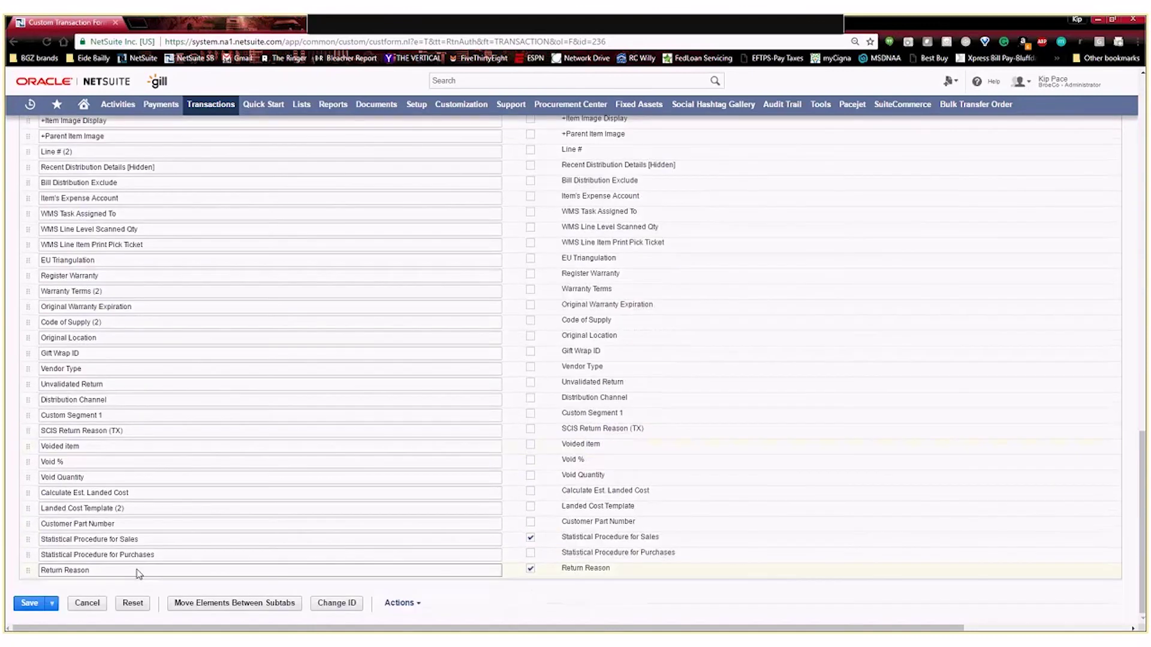
Step: Move the Return Reason row directly below Amount and save the form
{"action": "left_click", "coordinate": [27, 570]}
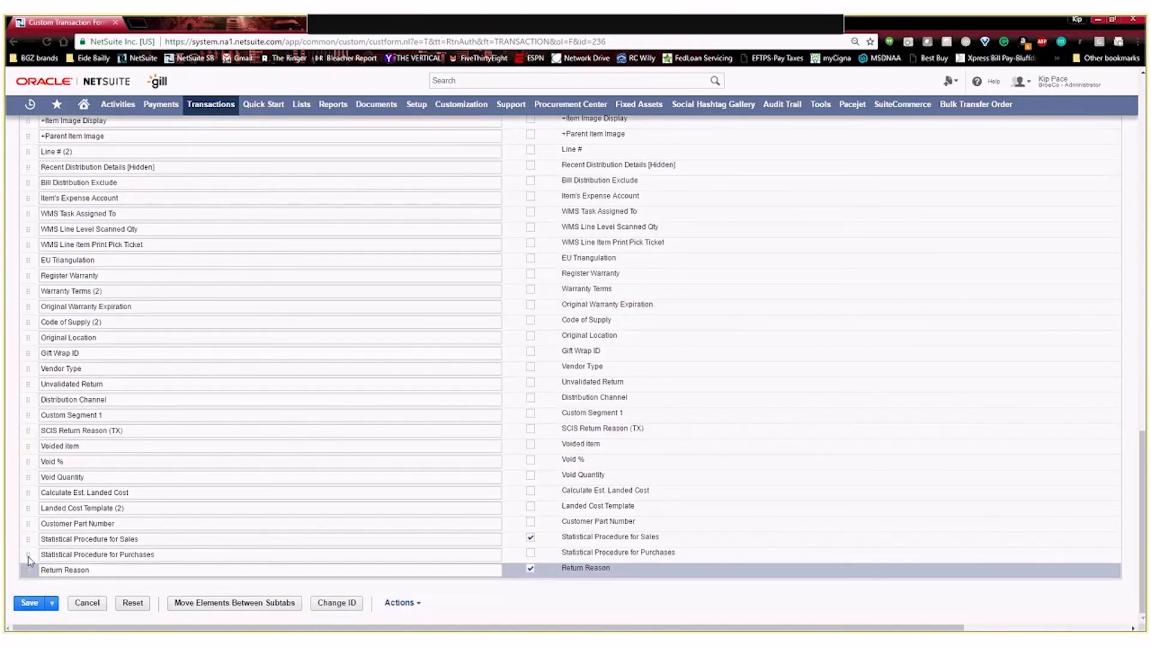
{"action": "mouse_move", "coordinate": [27, 556]}
{"action": "left_mouse_down"}
{"action": "mouse_move", "coordinate": [126, 288]}
{"action": "mouse_move", "coordinate": [137, 217]}
{"action": "mouse_move", "coordinate": [144, 278]}
{"action": "mouse_move", "coordinate": [127, 357]}
{"action": "mouse_move", "coordinate": [104, 356]}
{"action": "left_mouse_up"}
{"action": "scroll", "coordinate": [137, 217], "scroll_direction": "up", "scroll_amount": 5}
{"action": "scroll", "coordinate": [139, 218], "scroll_direction": "up", "scroll_amount": 6}
{"action": "scroll", "coordinate": [139, 225], "scroll_direction": "up", "scroll_amount": 1}
{"action": "right_click", "coordinate": [105, 356]}
{"action": "left_click", "coordinate": [32, 367]}
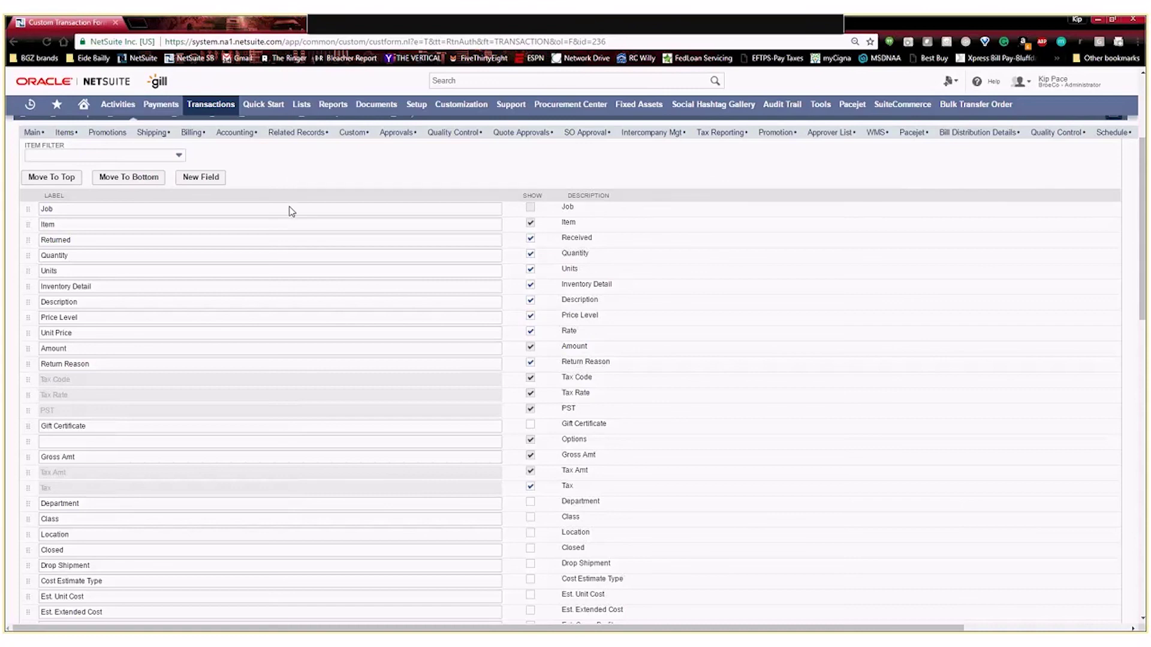
{"action": "scroll", "coordinate": [290, 228], "scroll_direction": "up", "scroll_amount": 3}
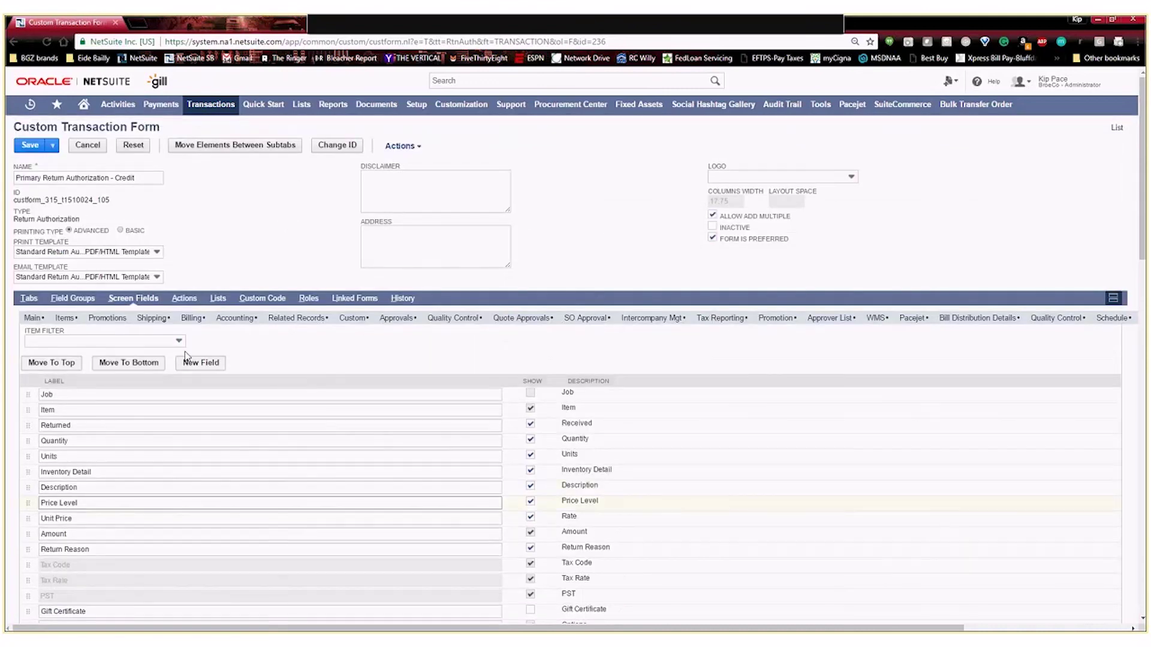
{"action": "left_click", "coordinate": [33, 151]}
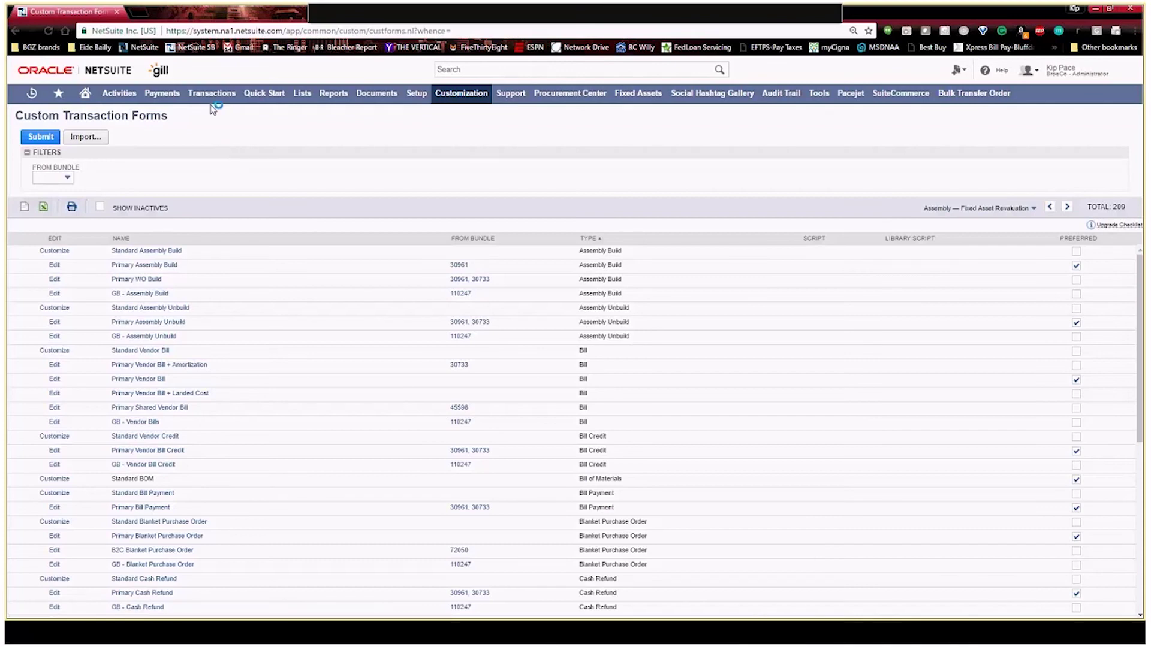
Step: Start a new return authorization and verify Return Reason follows Amount with its reason choices
{"action": "mouse_move", "coordinate": [212, 94]}
{"action": "mouse_move", "coordinate": [245, 240]}
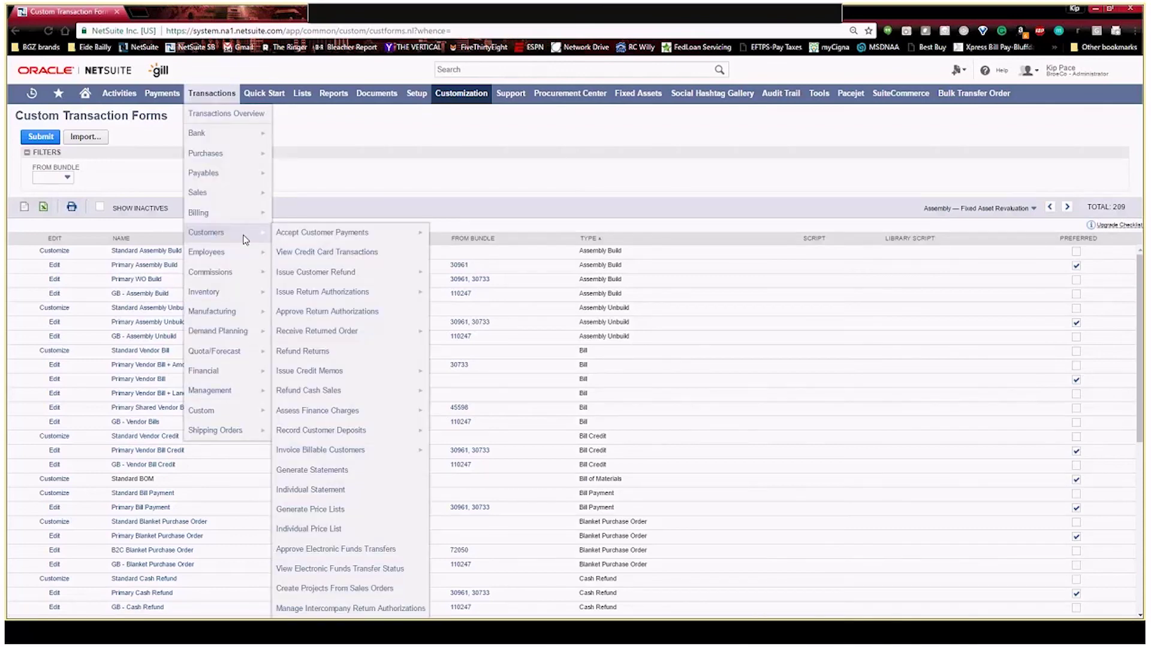
{"action": "left_click", "coordinate": [309, 294]}
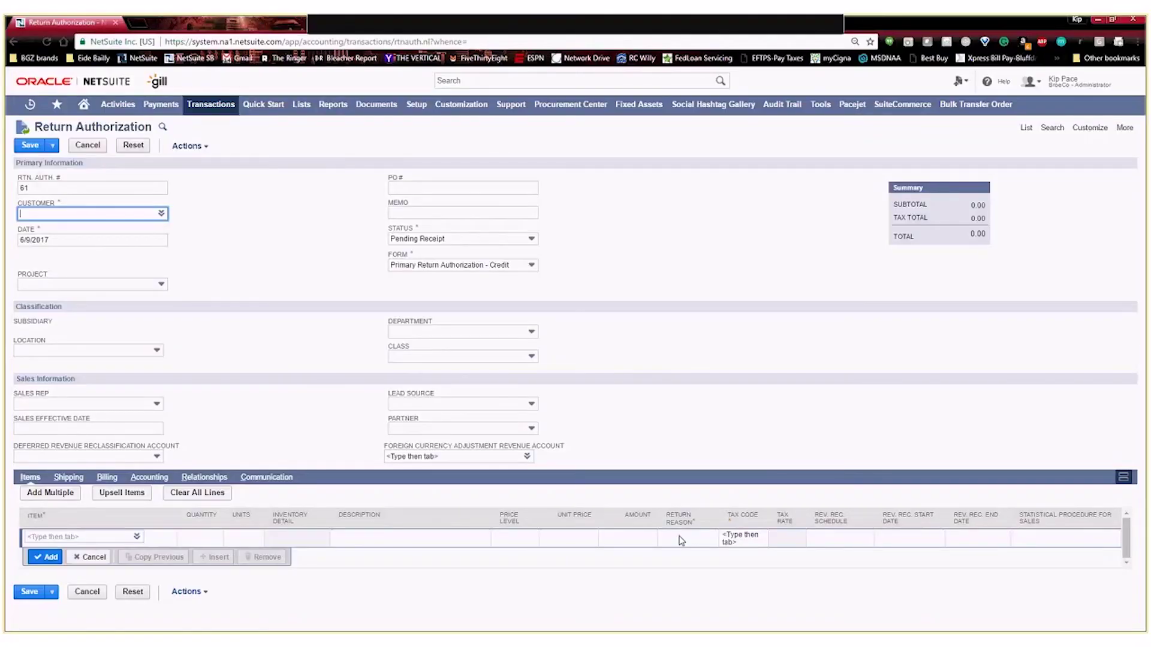
{"action": "left_click", "coordinate": [681, 540]}
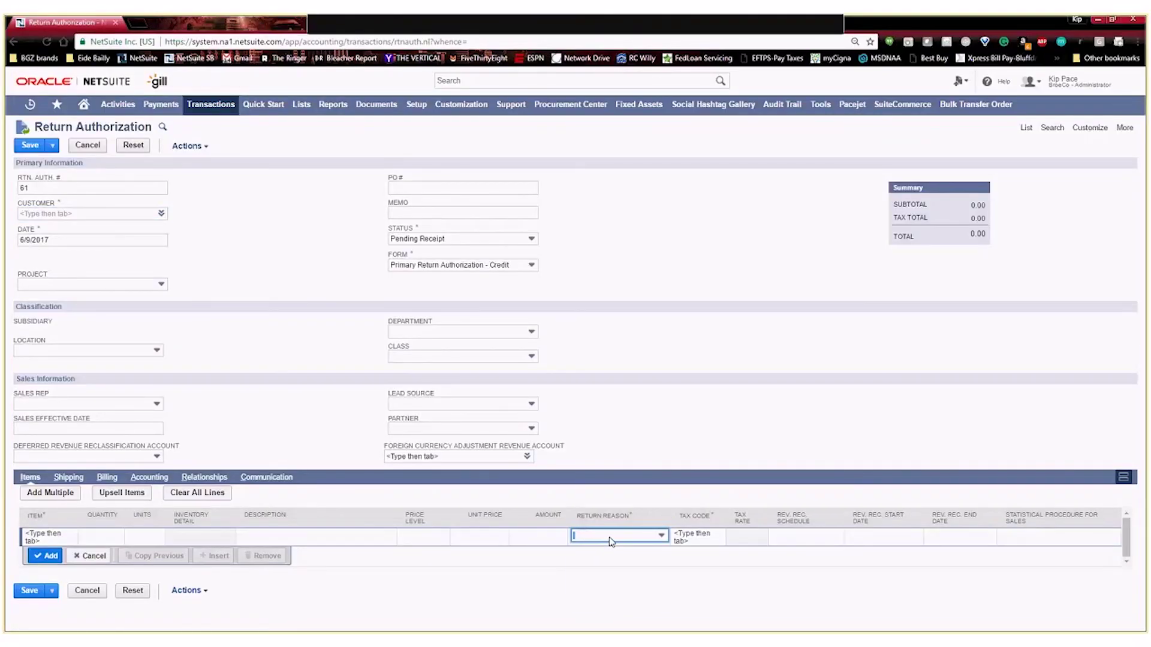
{"action": "left_click", "coordinate": [612, 540]}
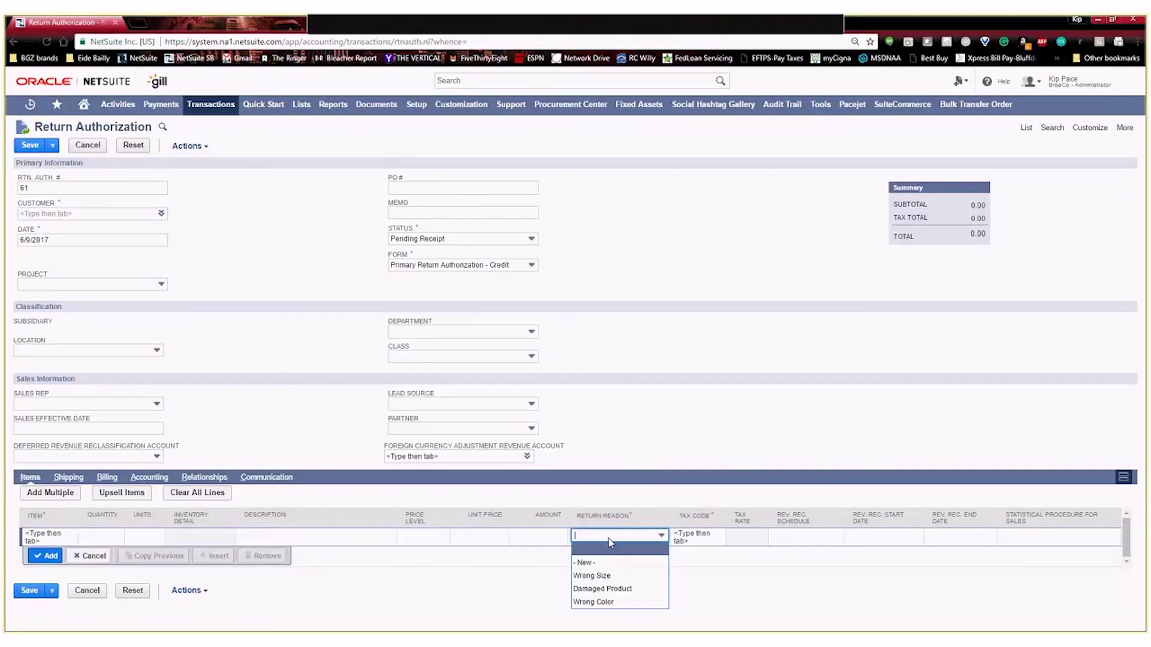
{"action": "left_click", "coordinate": [626, 432]}
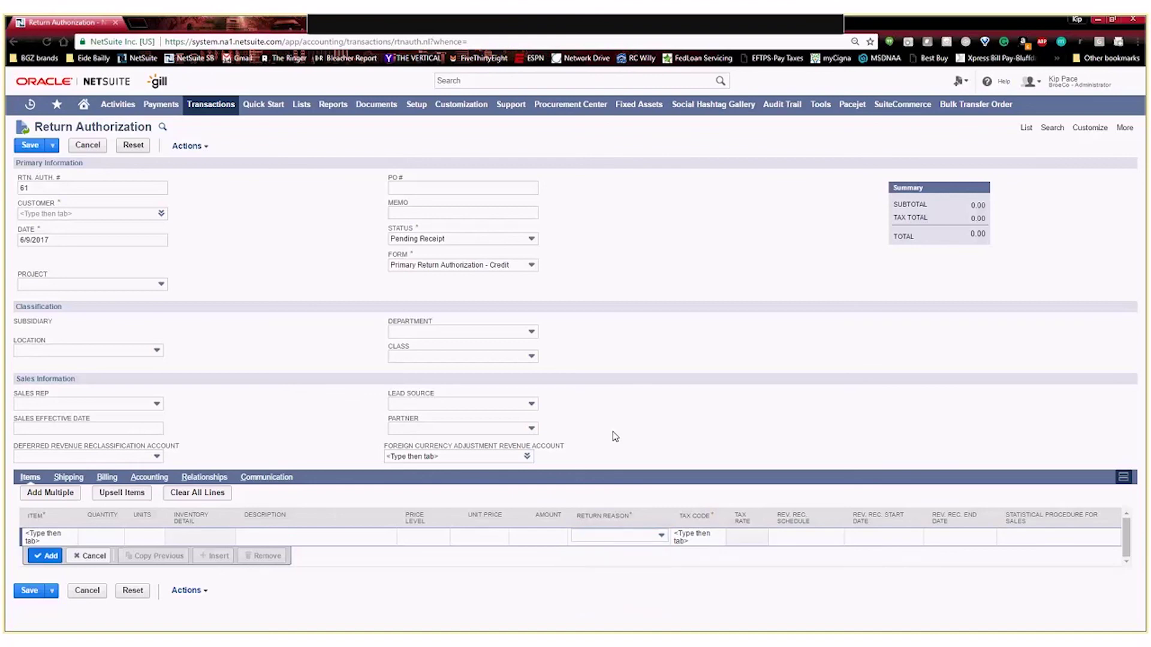